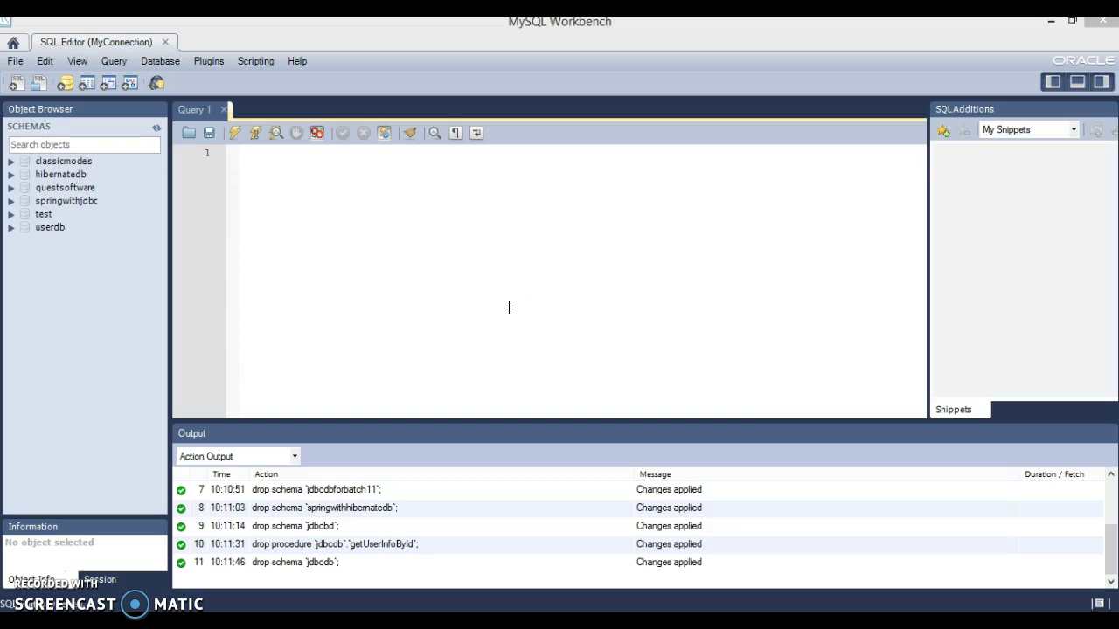
Create a database named jdbcdb by writing and running the statement "create database jdbcdb;" in the query editor.
click(294, 200)
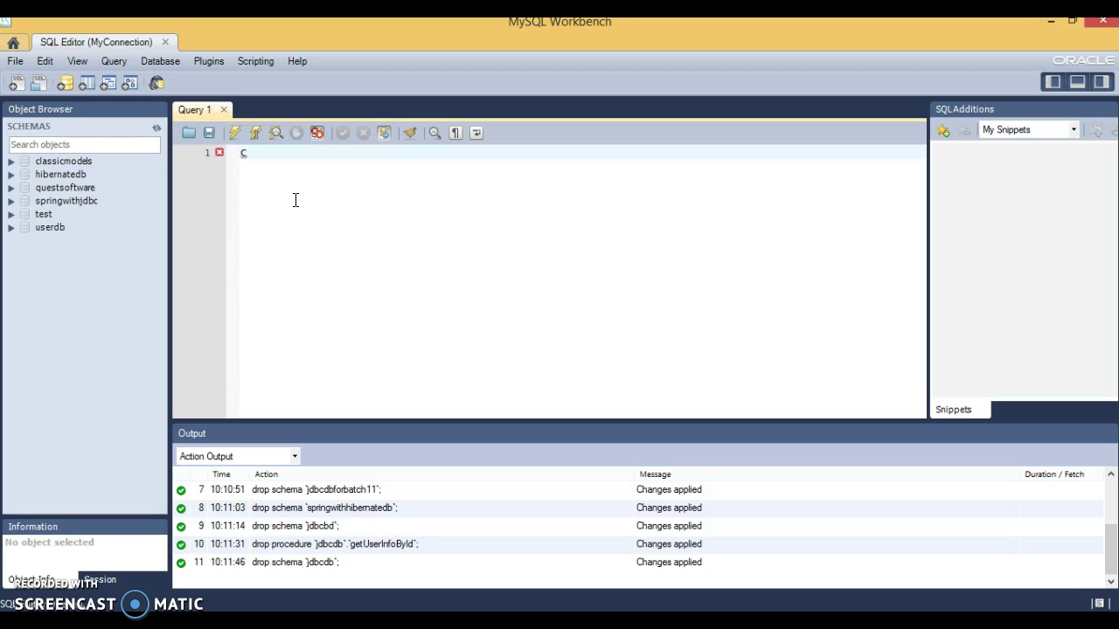
text(create database)
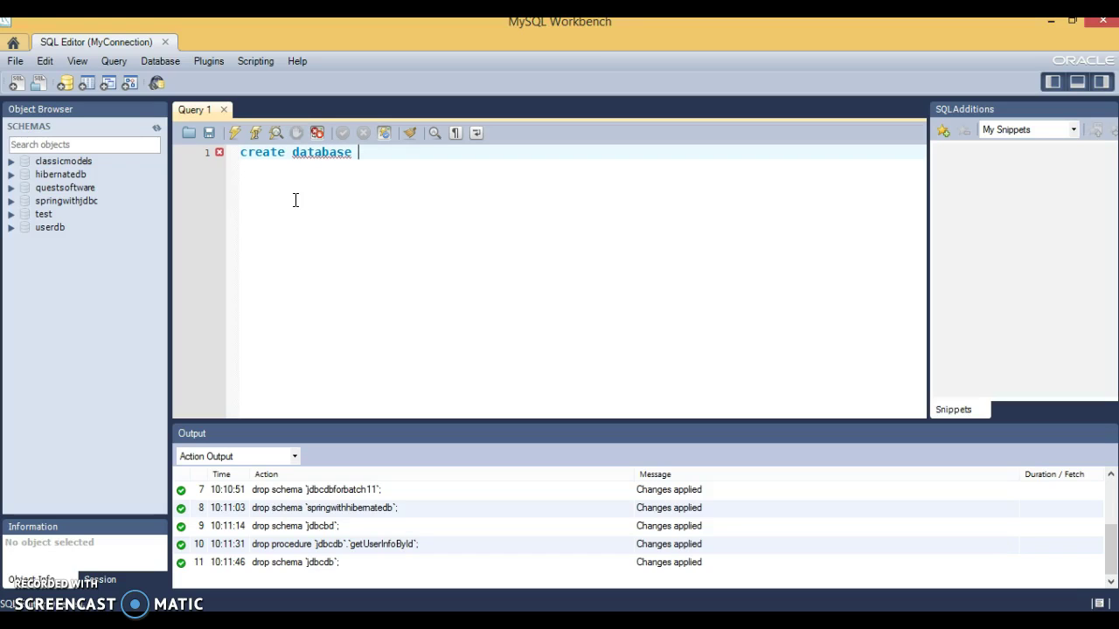
text( jdbcdb;)
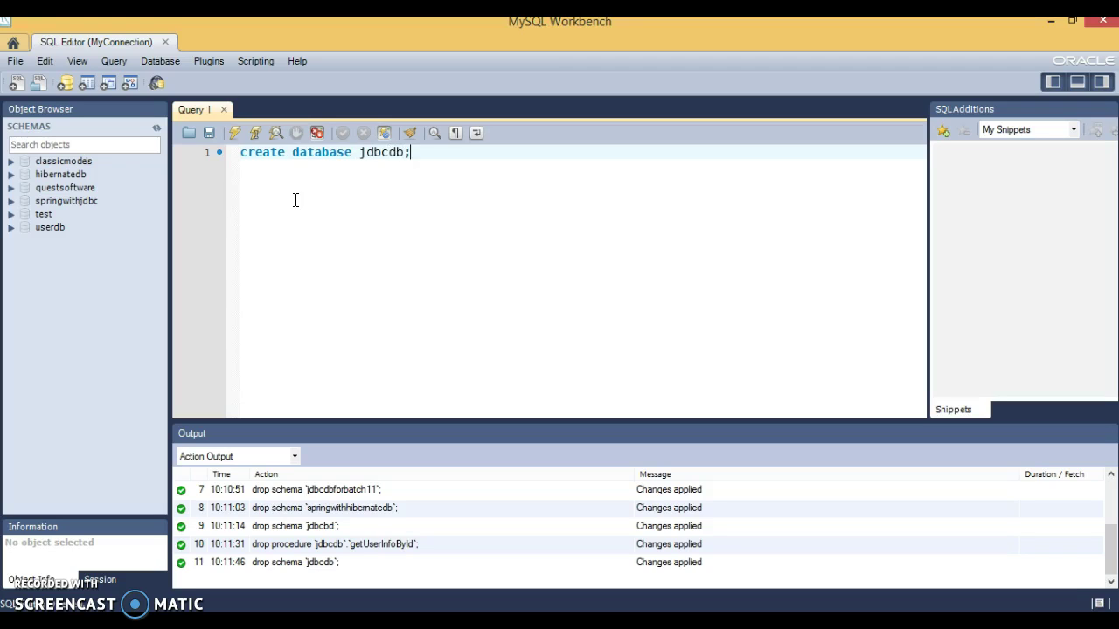
key(ctrl+a)
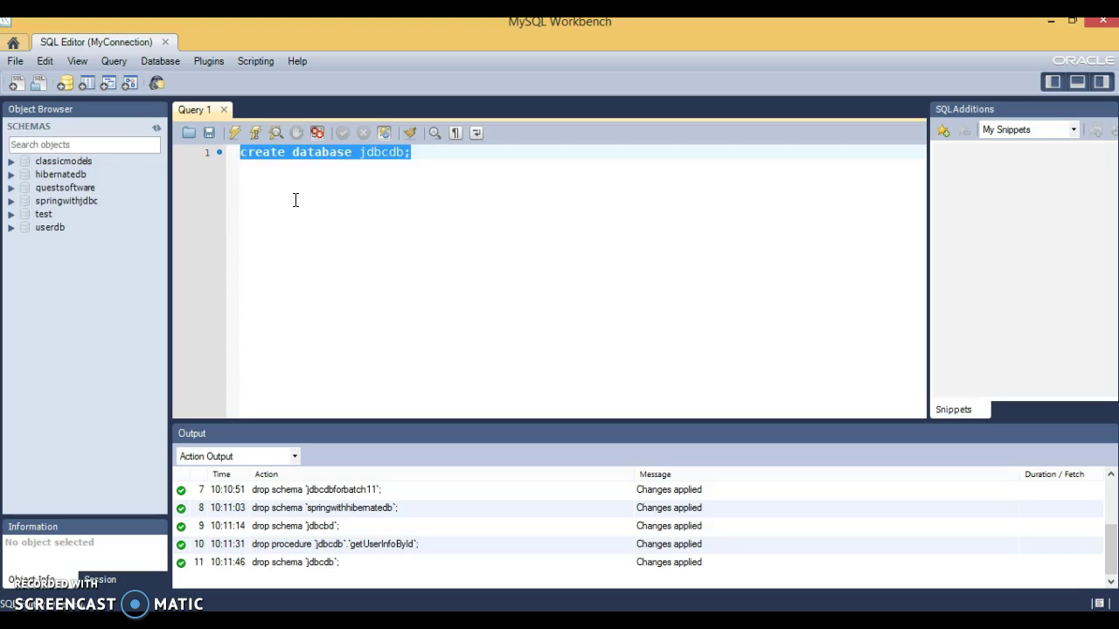
click(233, 134)
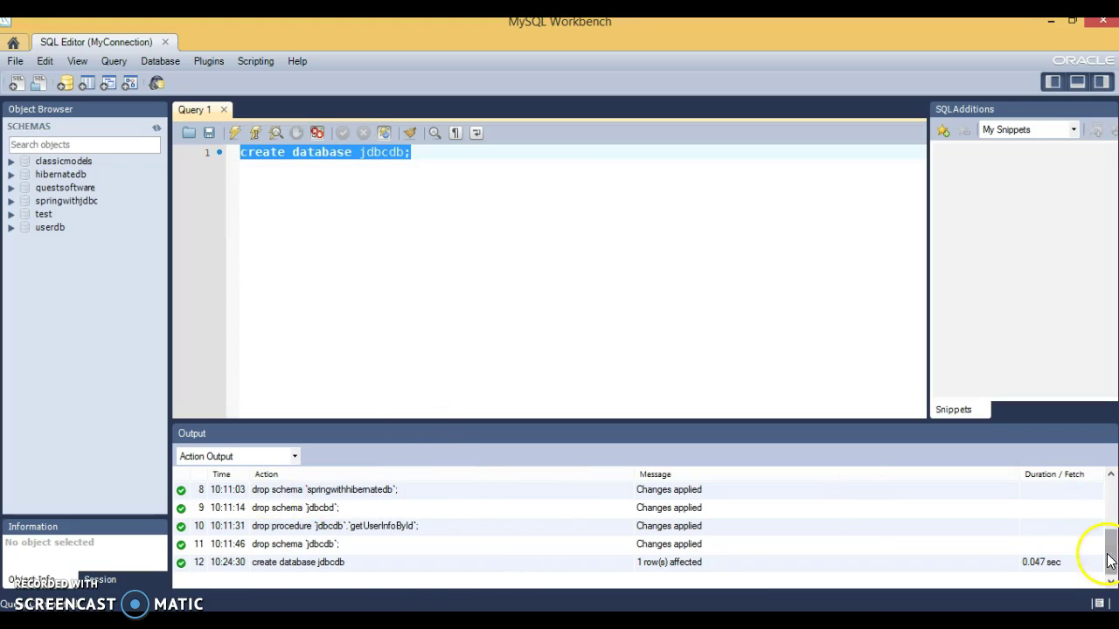
drag(1106, 547, 1107, 494)
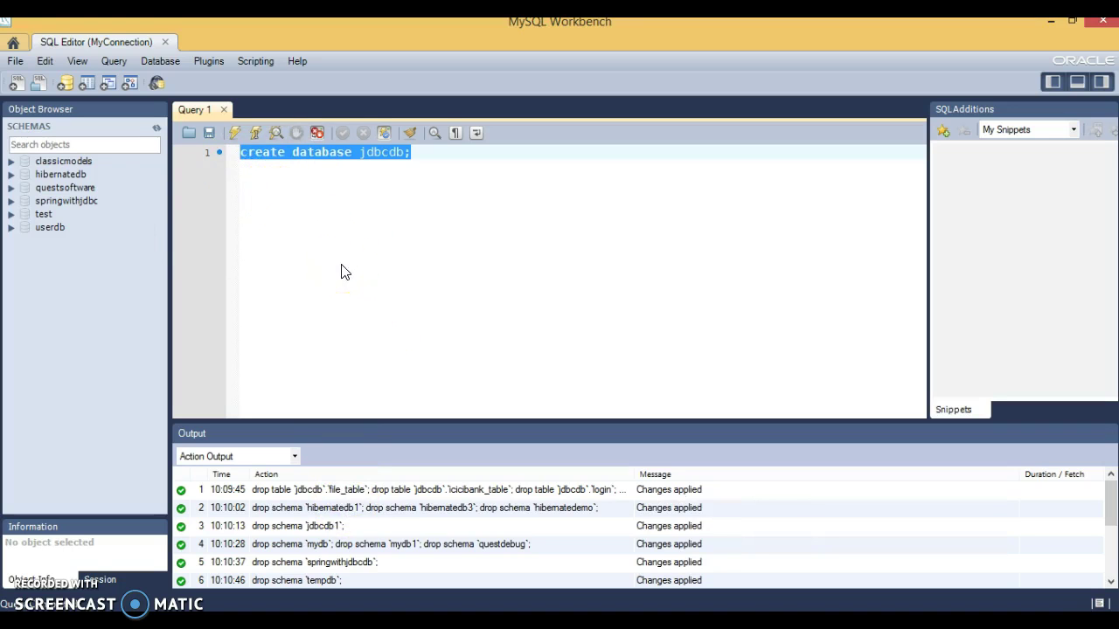
Refresh the schema list and expand the jdbcdb schema to view its object folders.
click(156, 129)
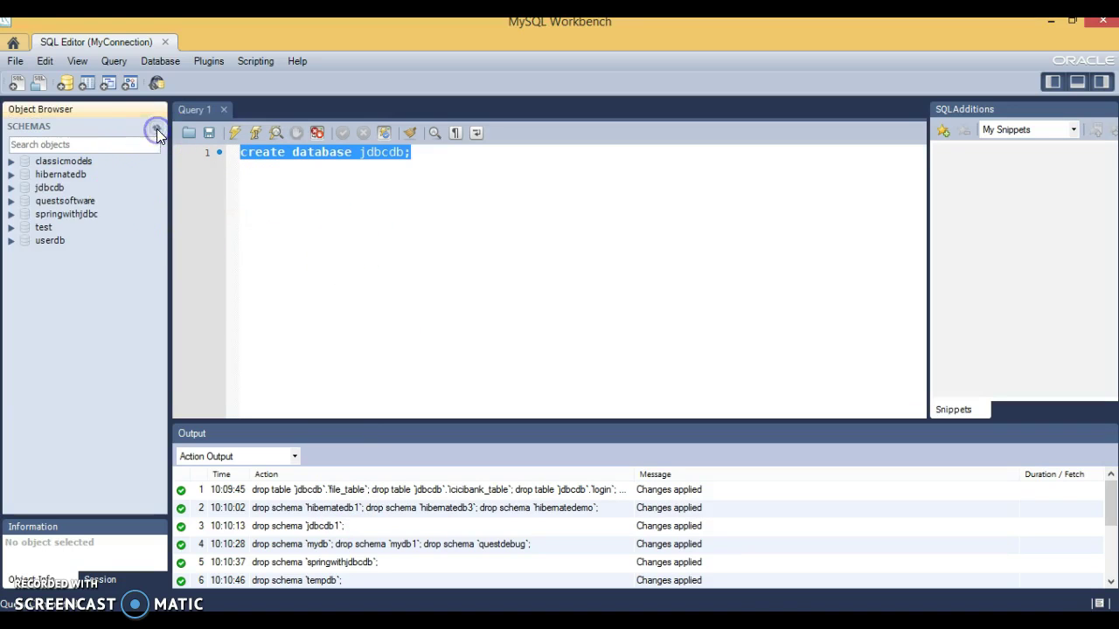
click(49, 188)
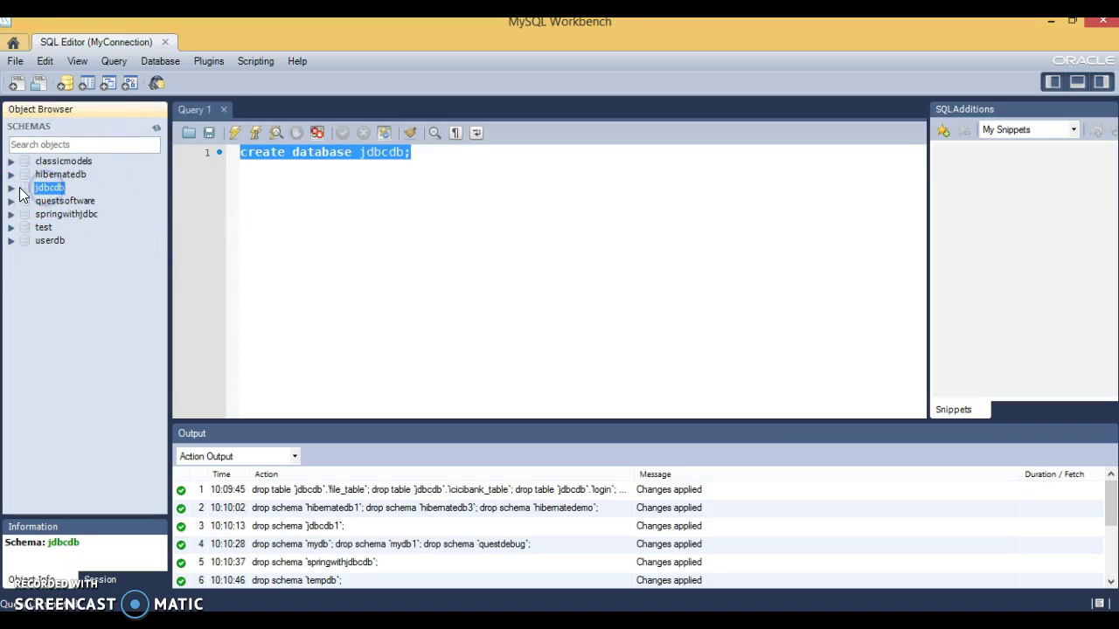
click(12, 188)
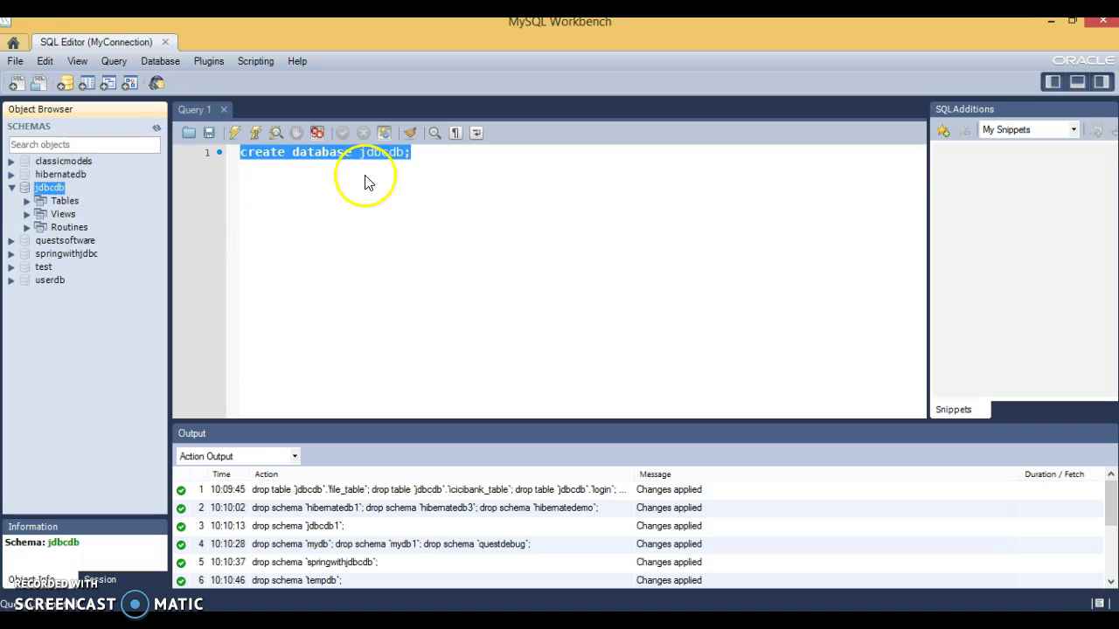
click(425, 152)
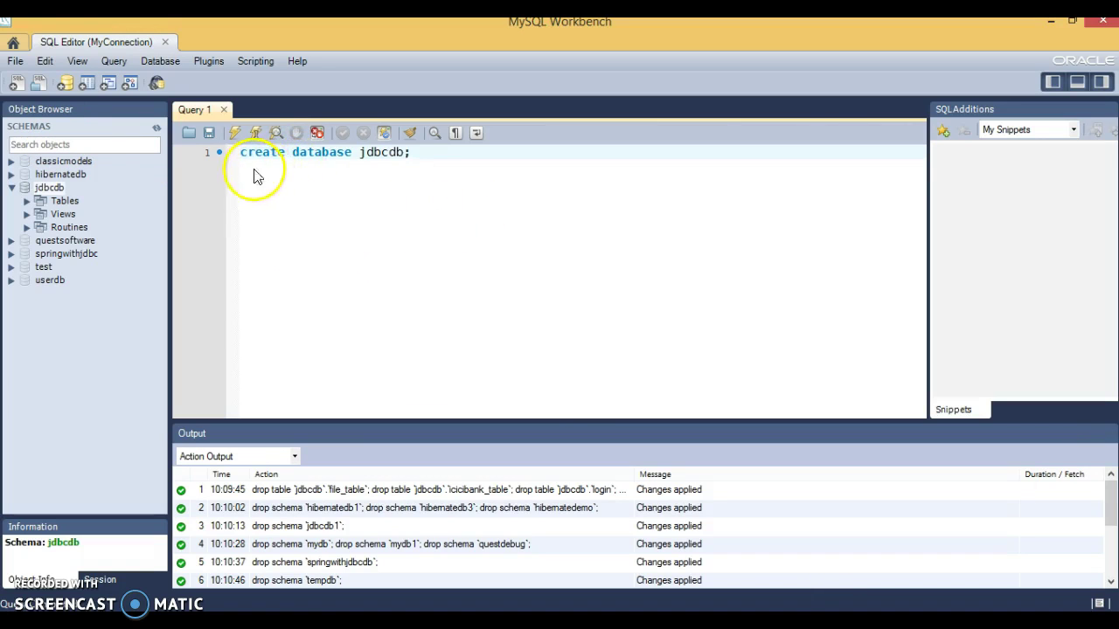
drag(361, 154, 406, 168)
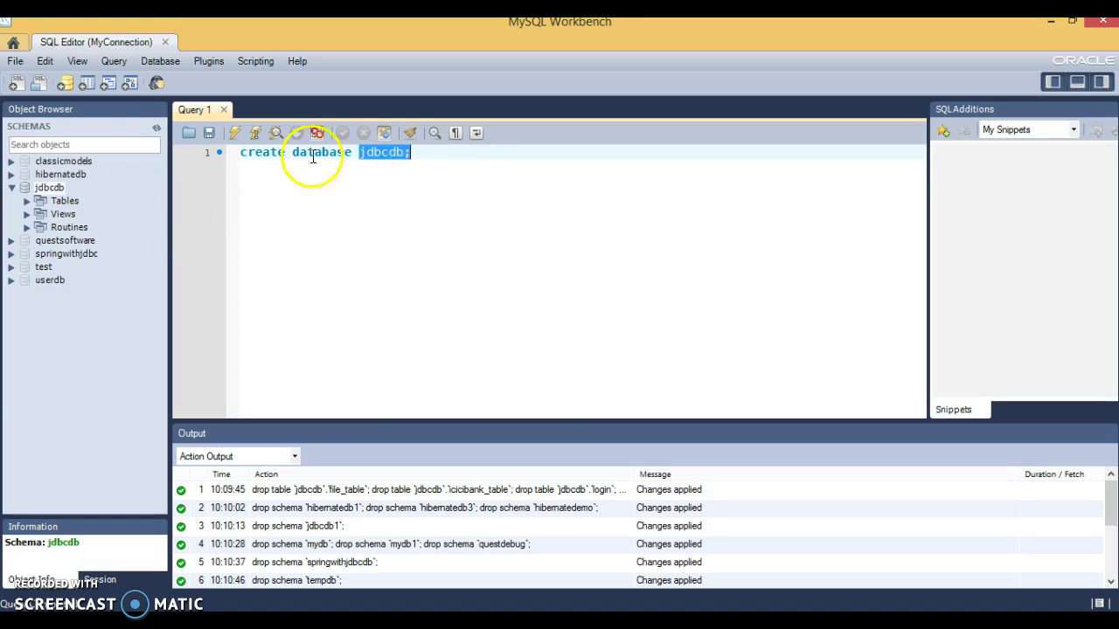
Create a second schema named jdbcdb2 with the schema editor, keeping the Server Default collation, and apply its CREATE SCHEMA script.
click(63, 86)
click(339, 133)
double_click(339, 133)
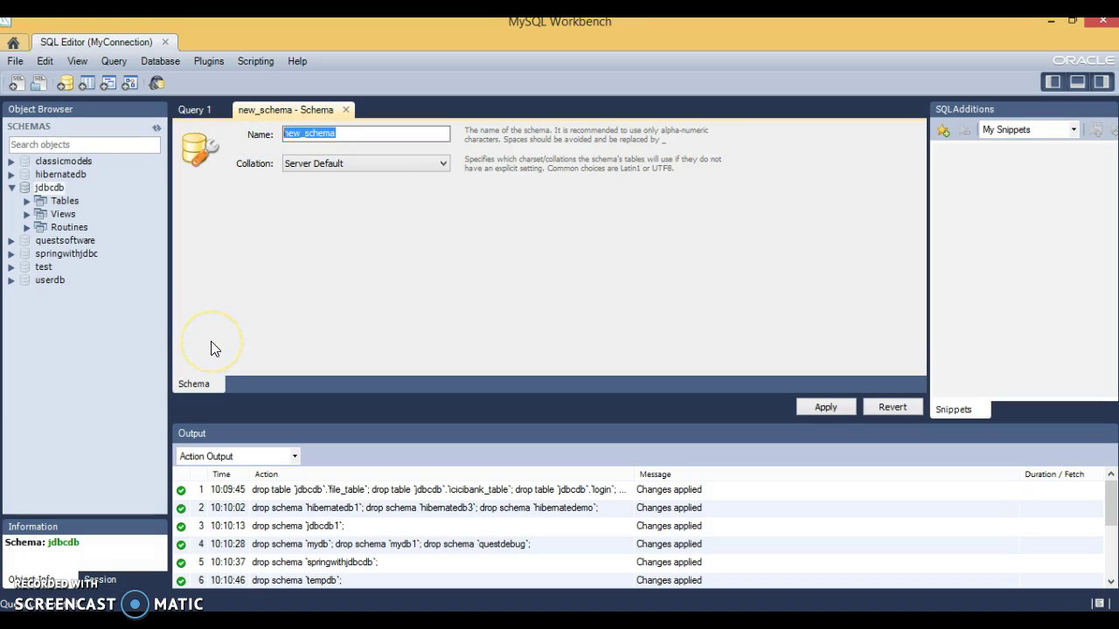
text(jdbcd)
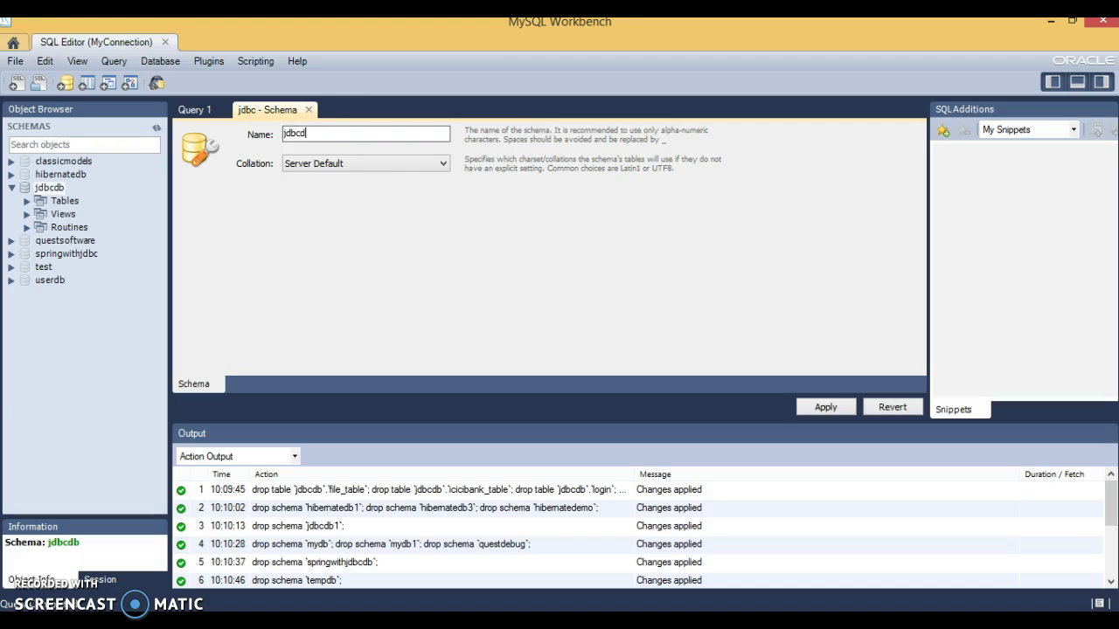
text(b2)
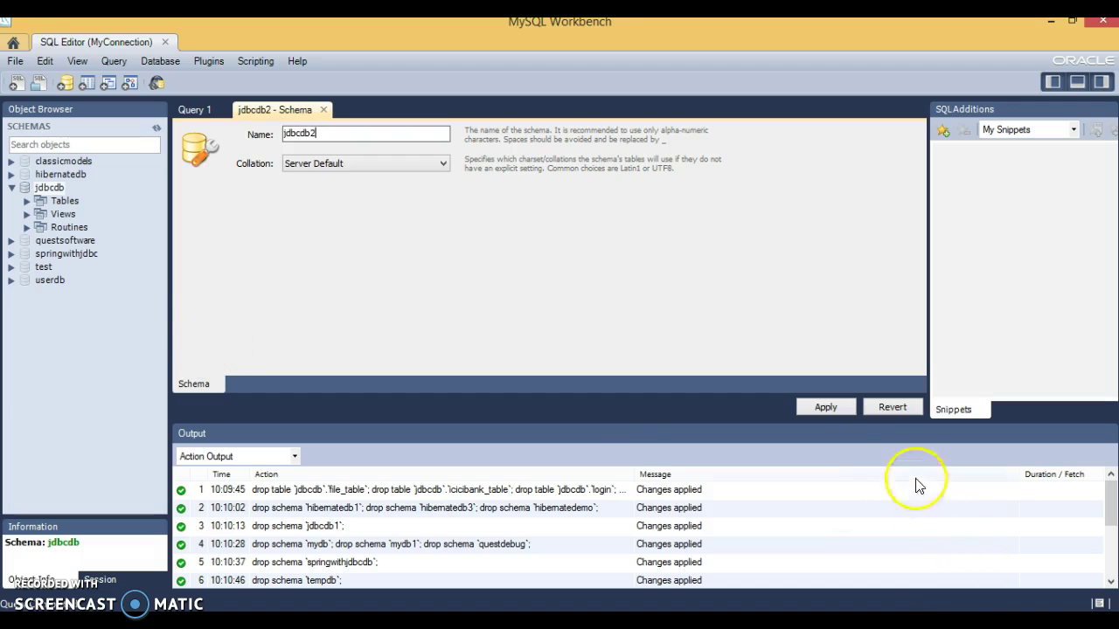
click(825, 407)
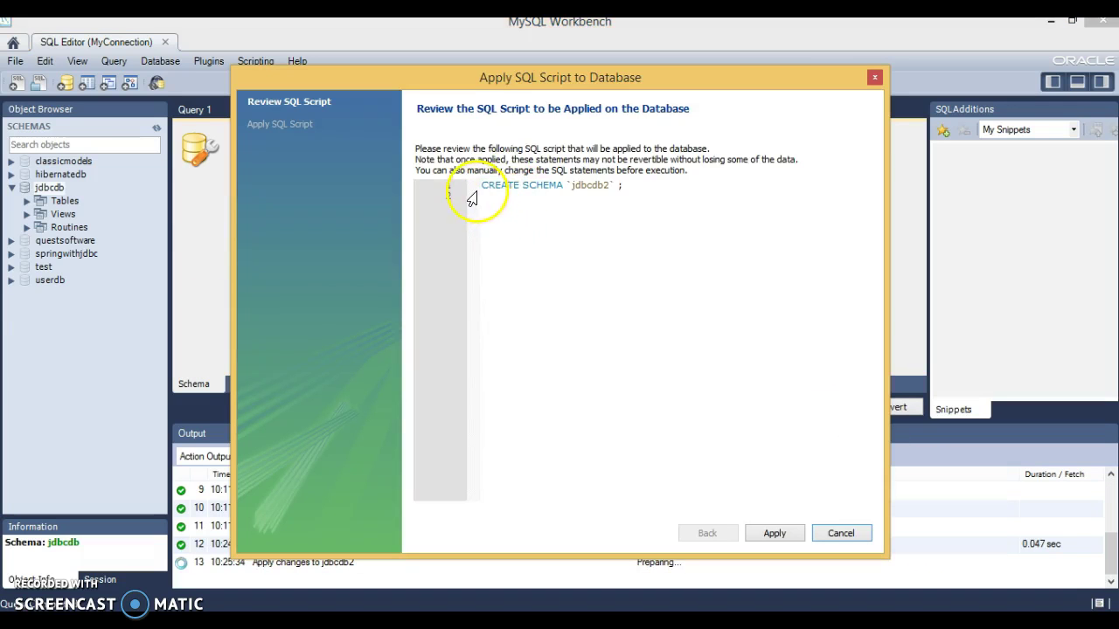
drag(479, 185, 631, 185)
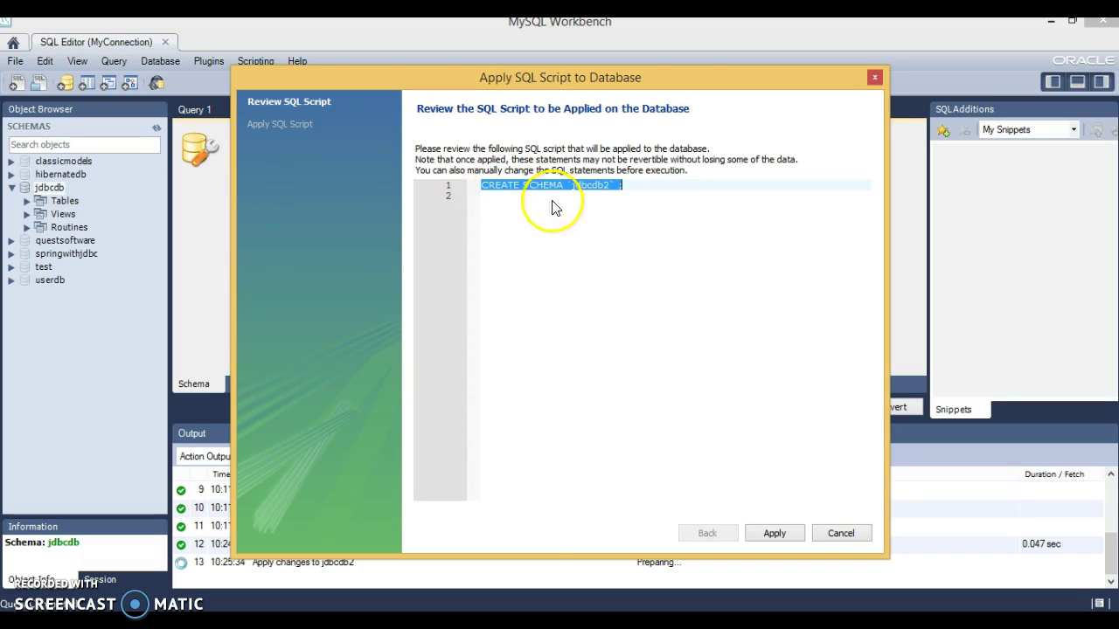
click(505, 188)
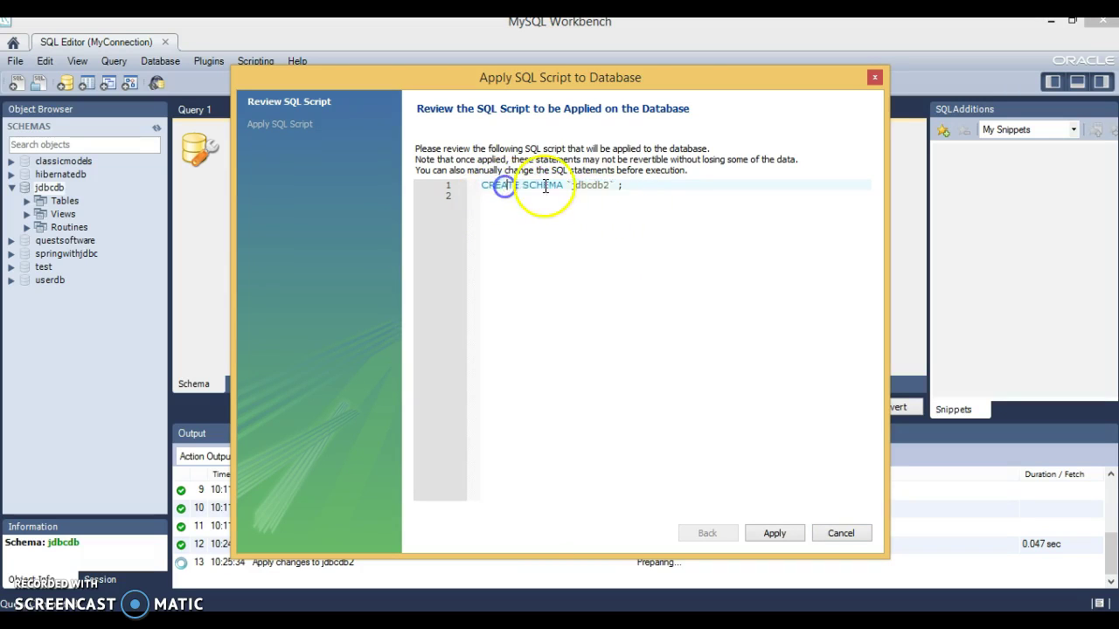
drag(611, 185, 578, 186)
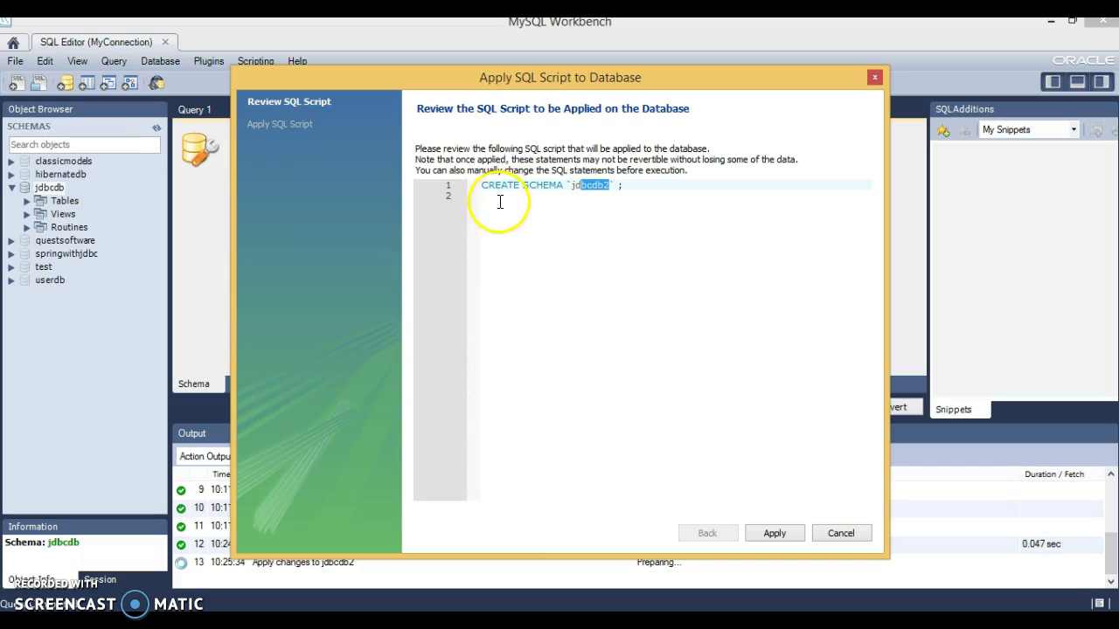
click(772, 533)
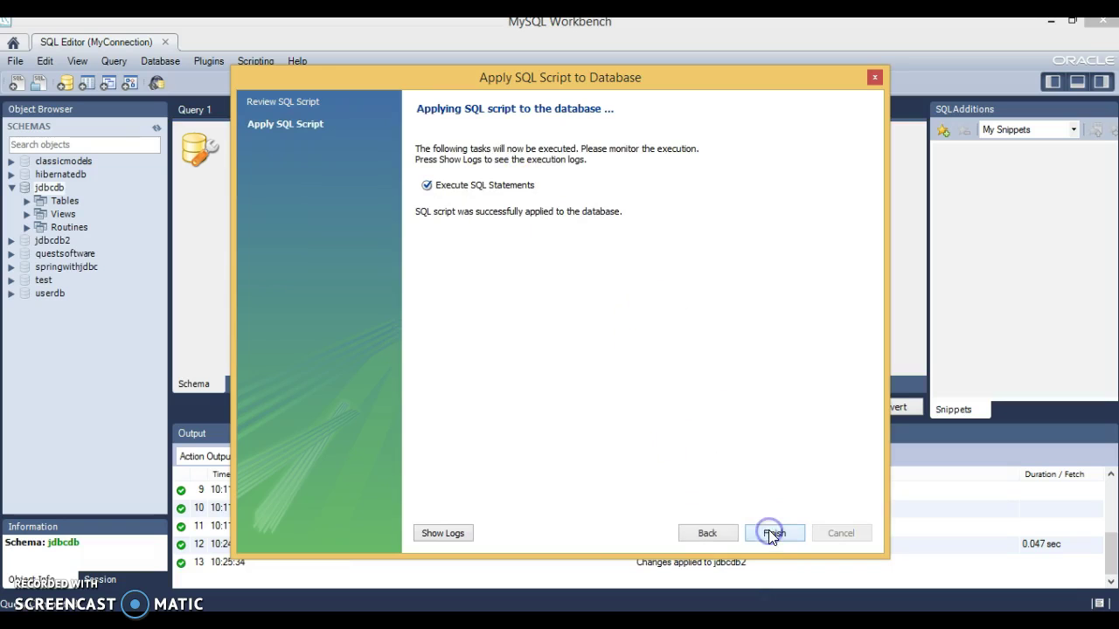
click(772, 533)
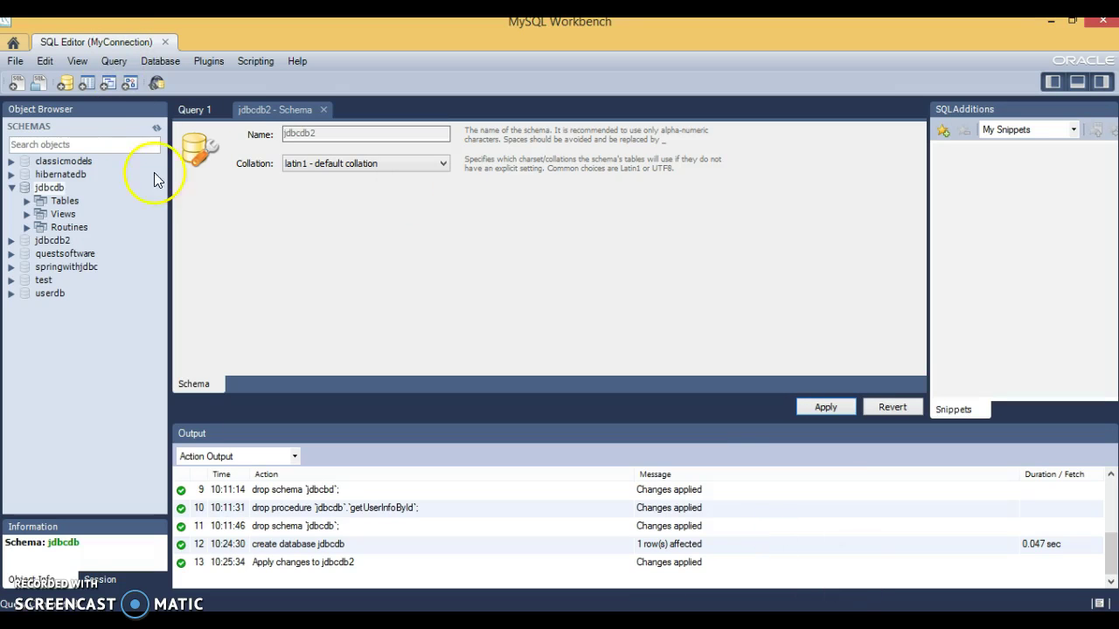
Refresh the schema list, collapse jdbcdb, and expand classicmodels and jdbcdb2 to examine their object folders.
click(158, 129)
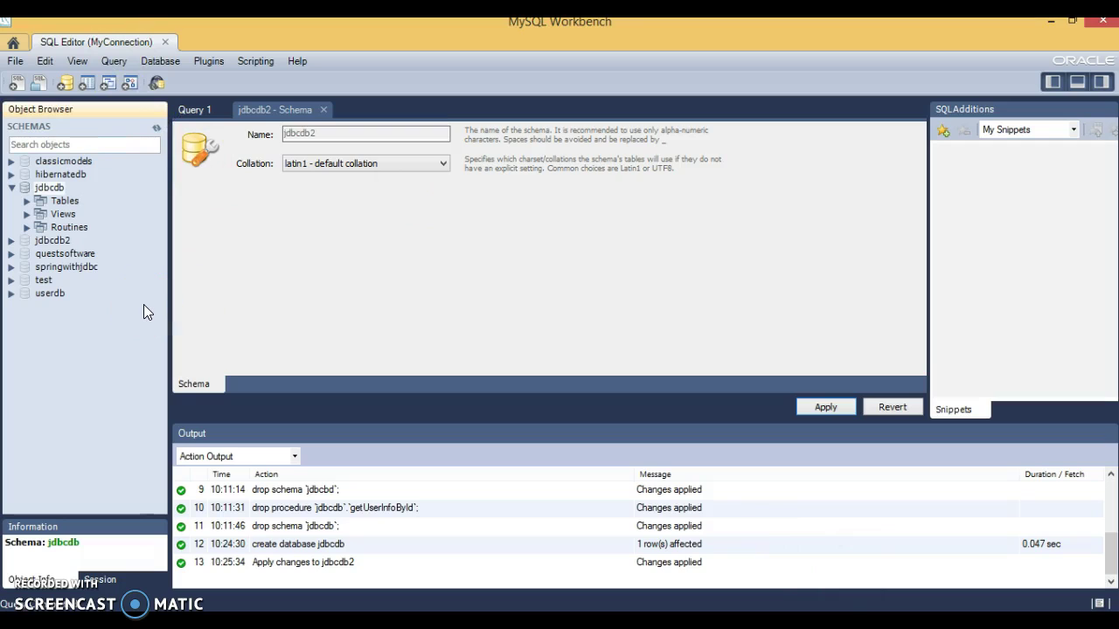
click(156, 129)
click(155, 129)
click(12, 187)
click(12, 161)
click(158, 131)
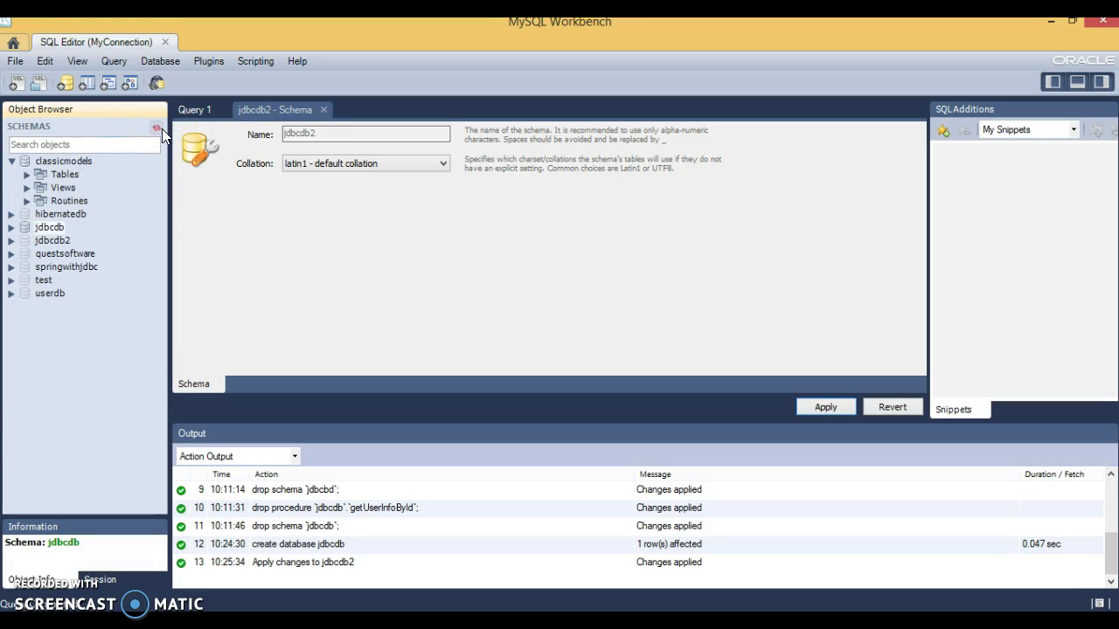
click(50, 241)
click(11, 241)
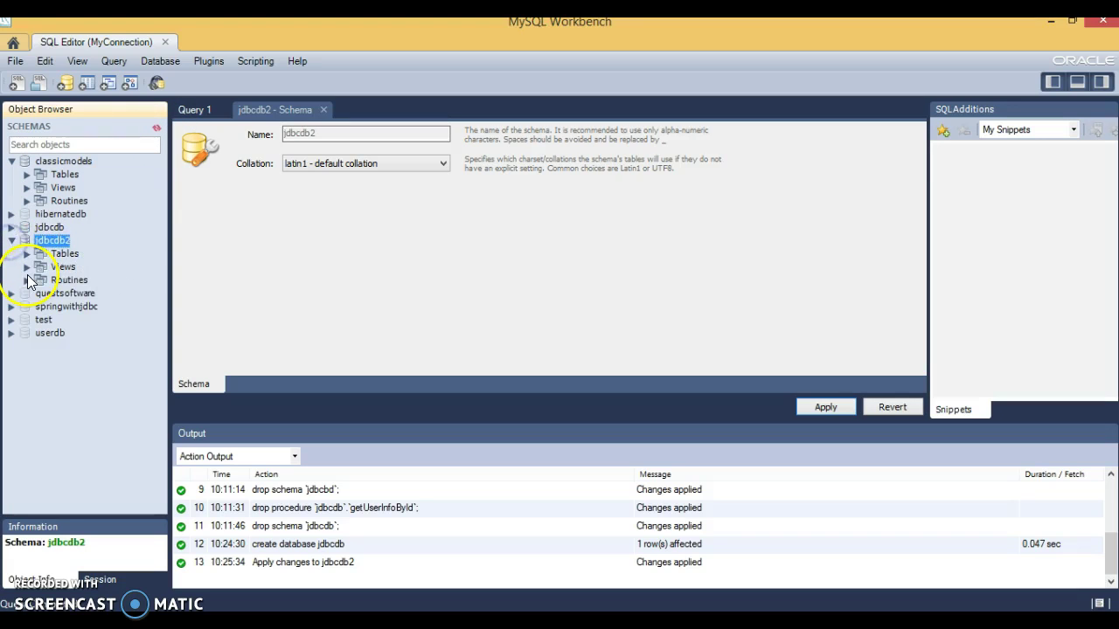
Close the jdbcdb2 schema editor and drop the jdbcdb2 schema, applying the drop script.
click(322, 109)
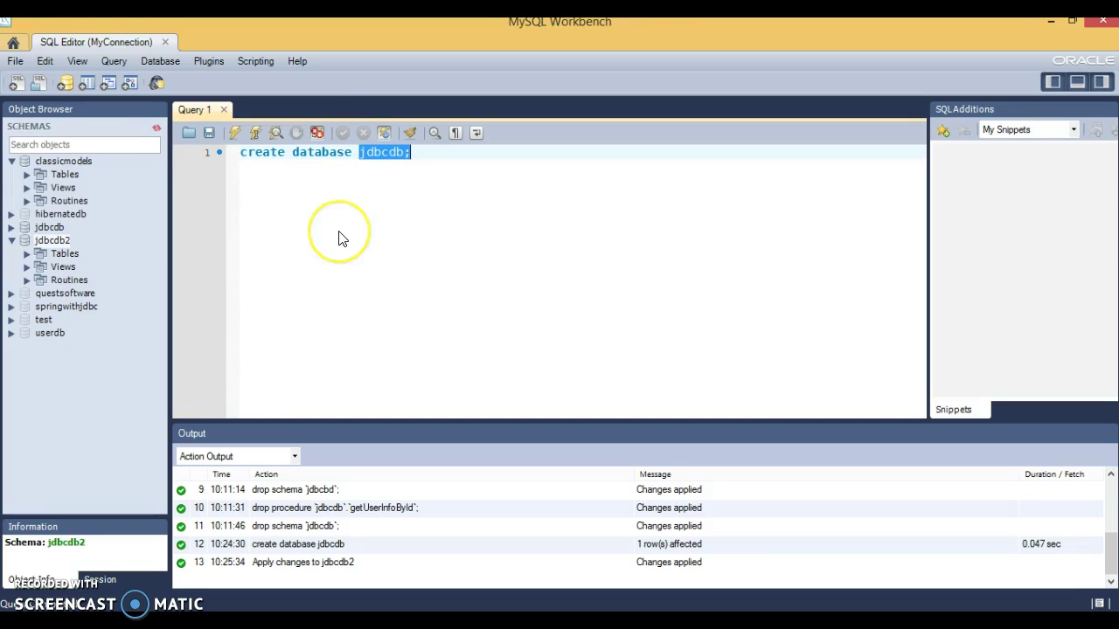
click(417, 209)
right_click(53, 241)
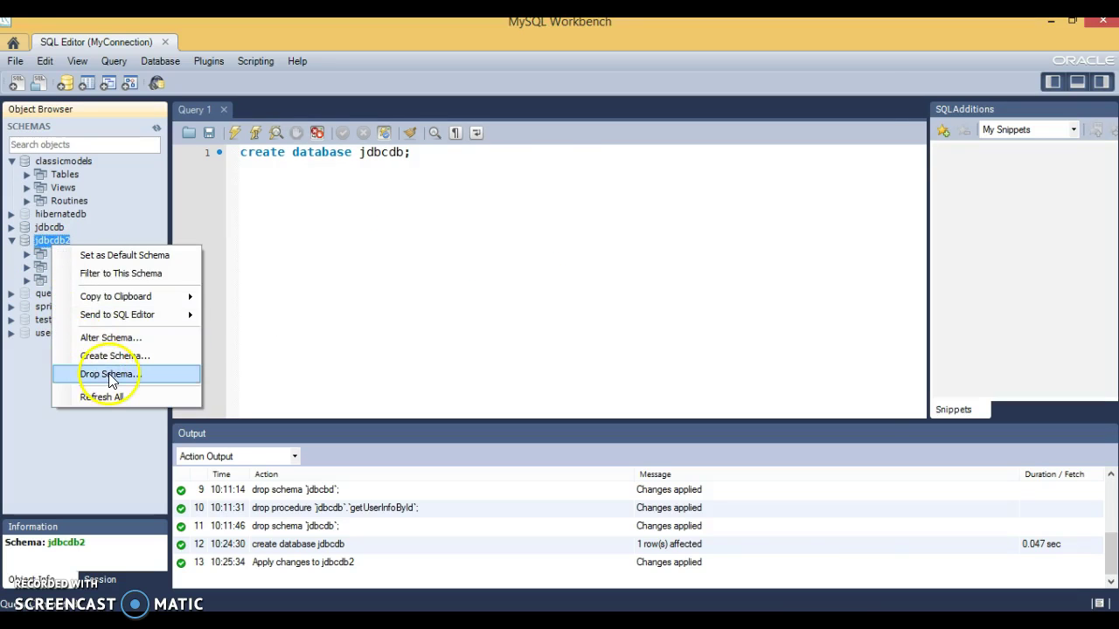
click(105, 376)
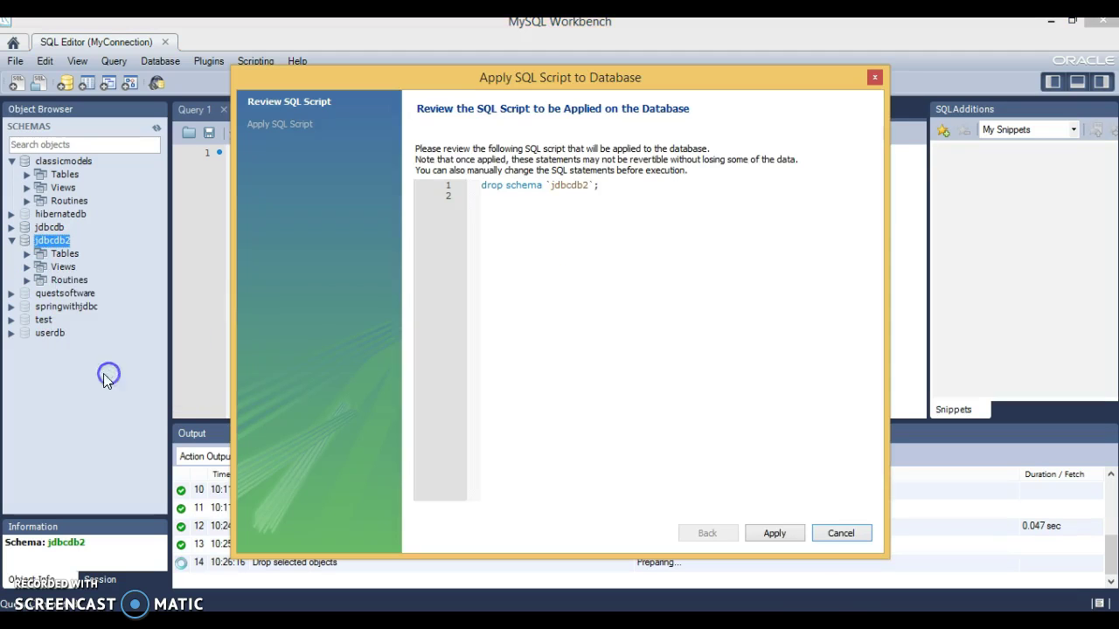
click(775, 535)
click(777, 538)
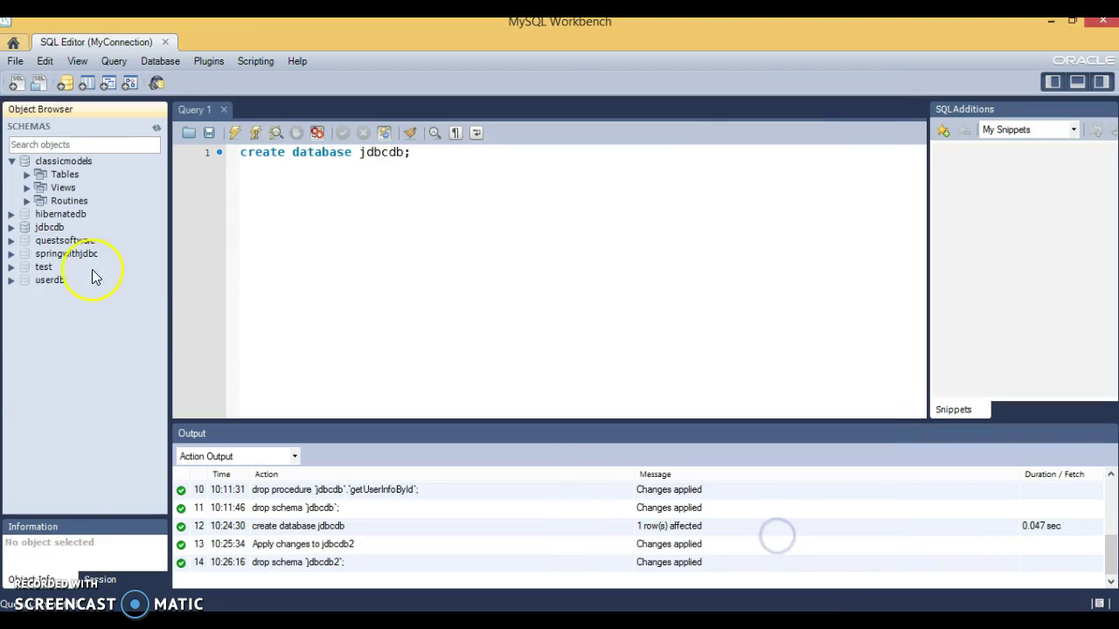
Expand the jdbcdb schema and examine its Tables, Views and Routines folders.
click(49, 227)
click(9, 227)
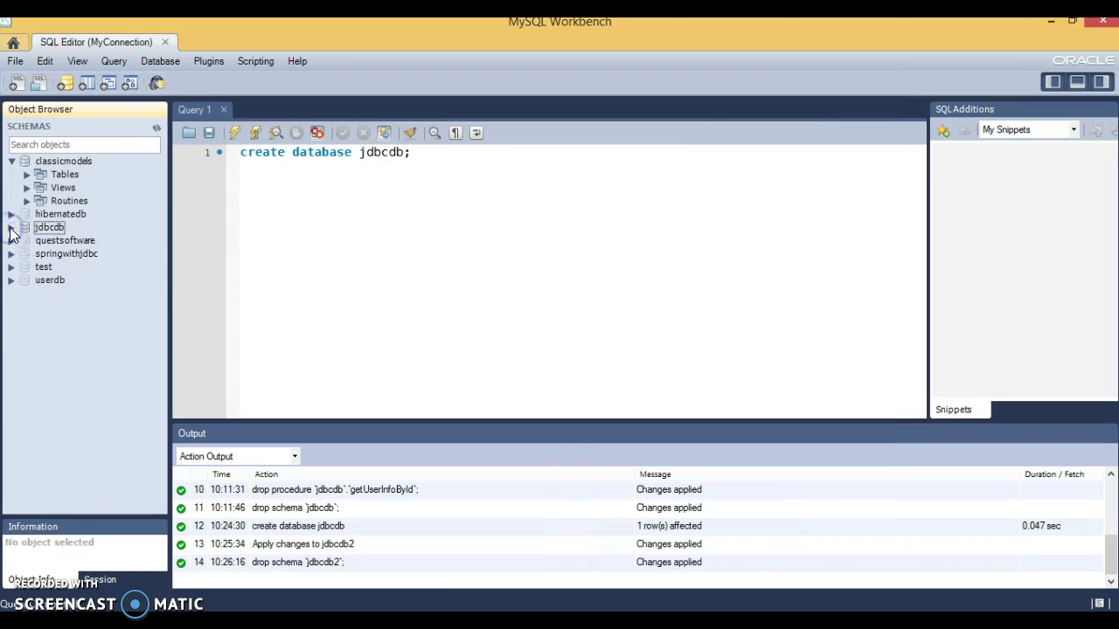
click(10, 227)
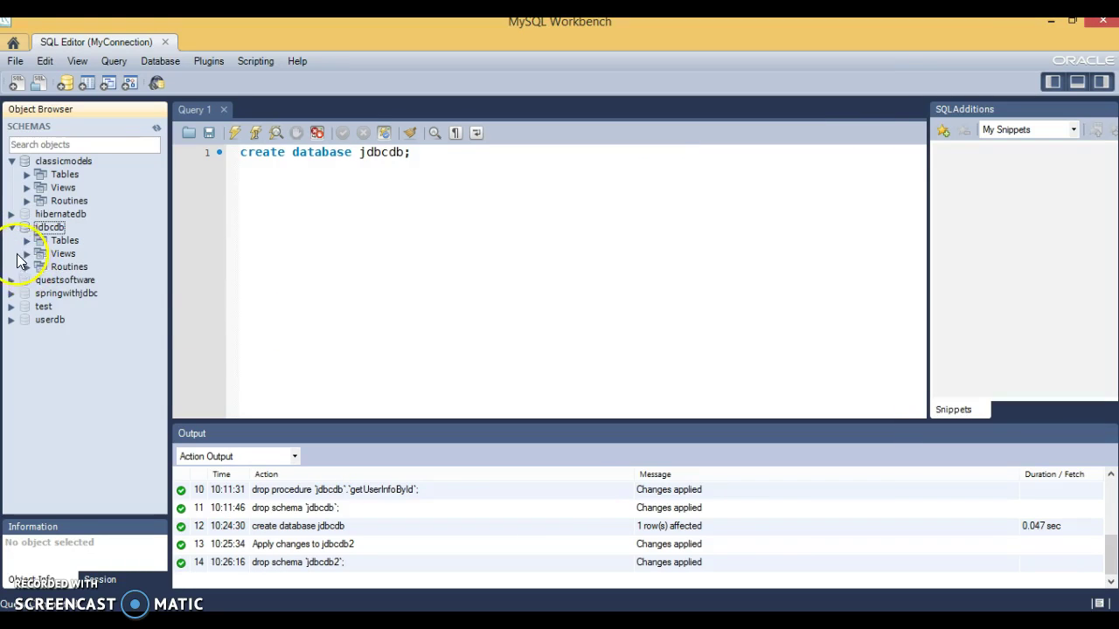
click(63, 253)
click(68, 268)
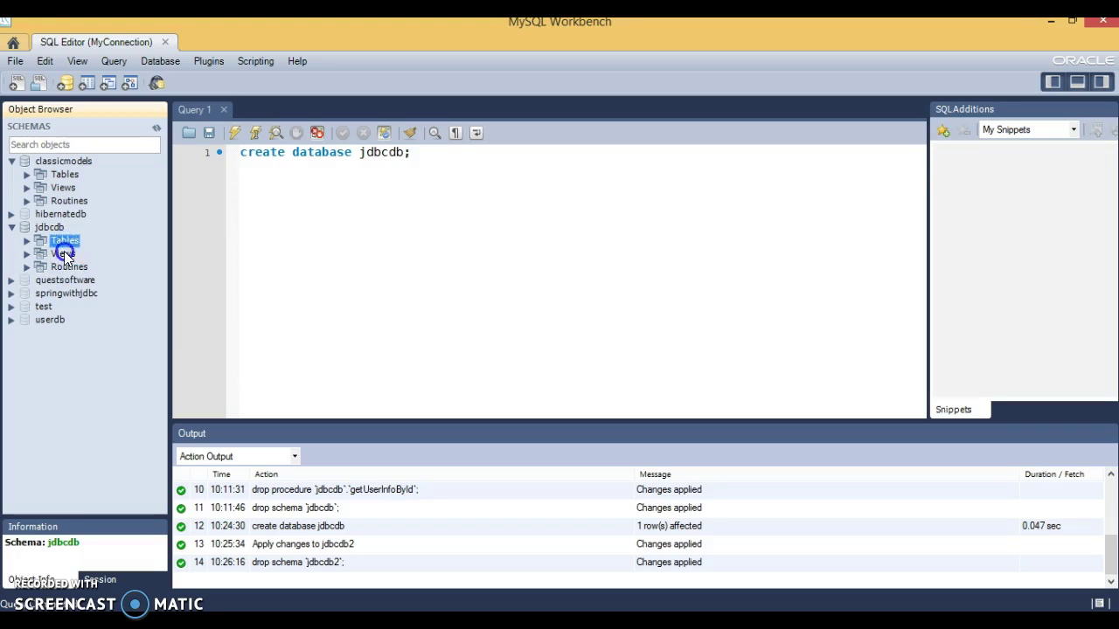
click(59, 241)
click(62, 255)
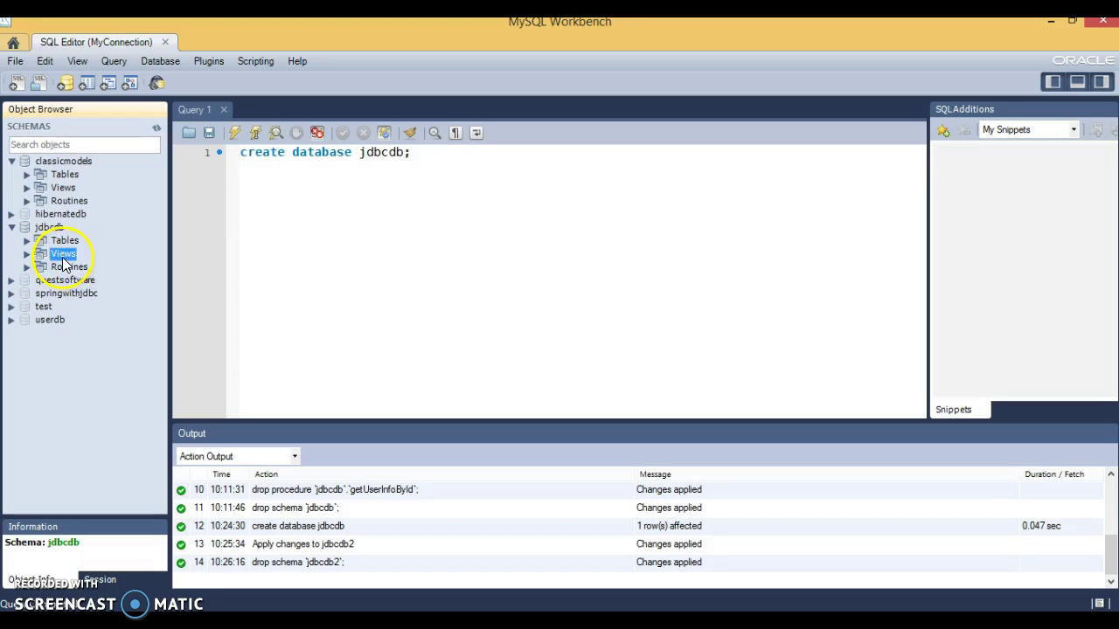
click(51, 258)
click(70, 267)
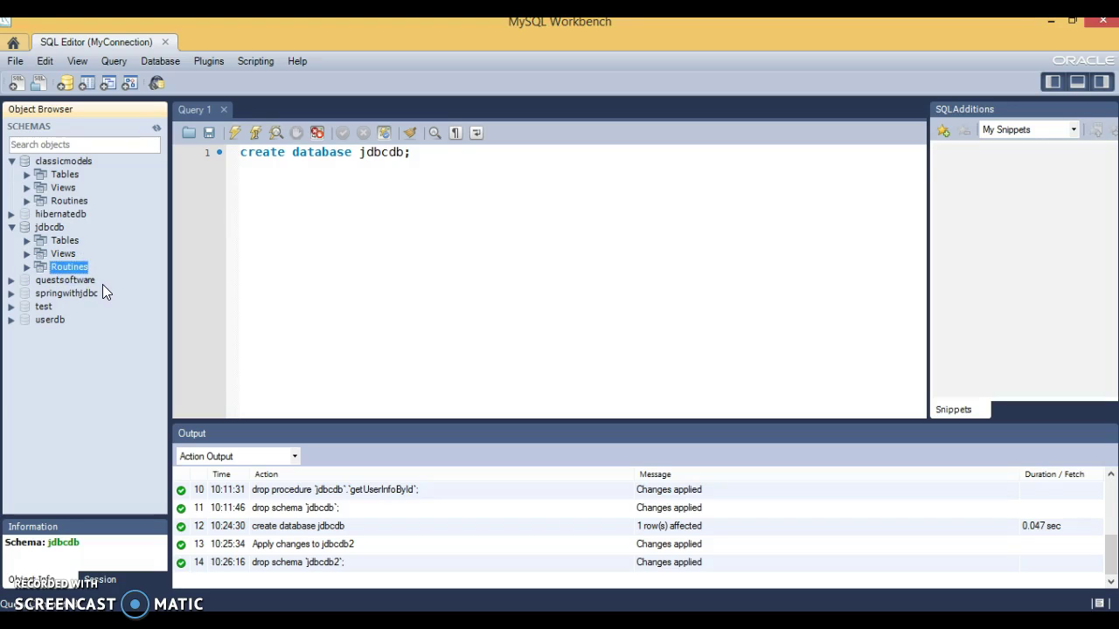
click(61, 264)
Start a new table in the jdbcdb schema and name it employee_table, keeping the Schema Default collation and InnoDB engine.
click(59, 244)
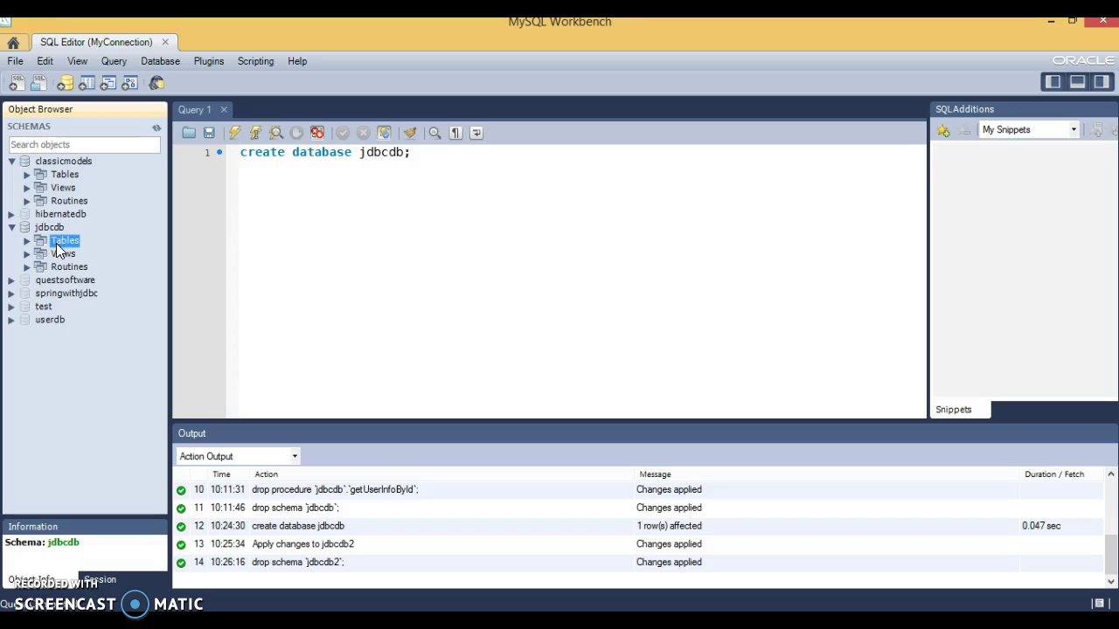
right_click(59, 246)
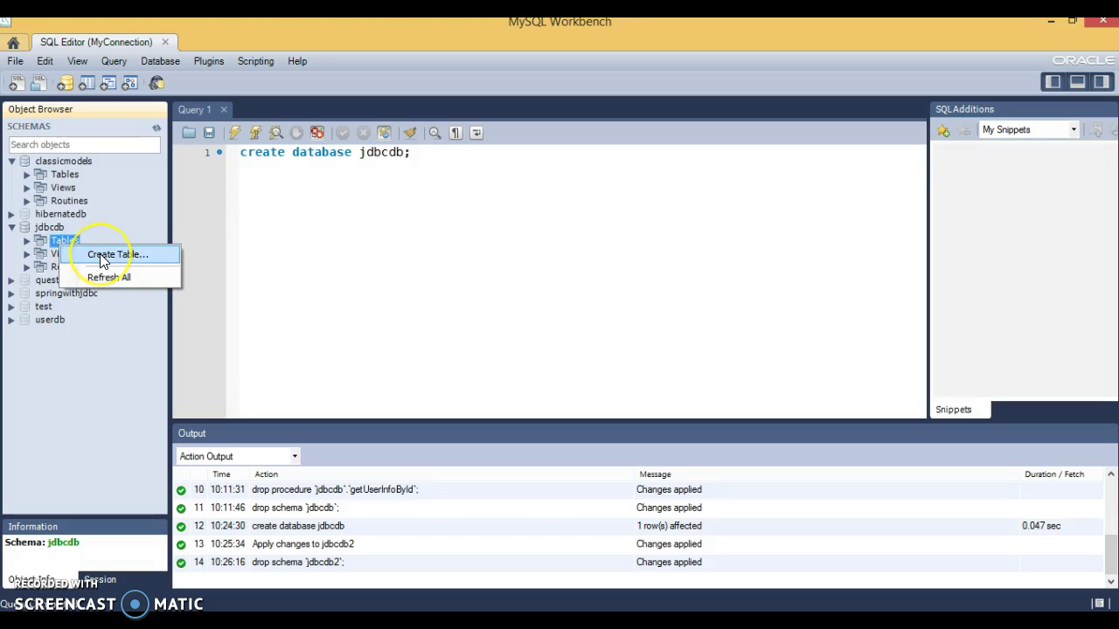
click(102, 258)
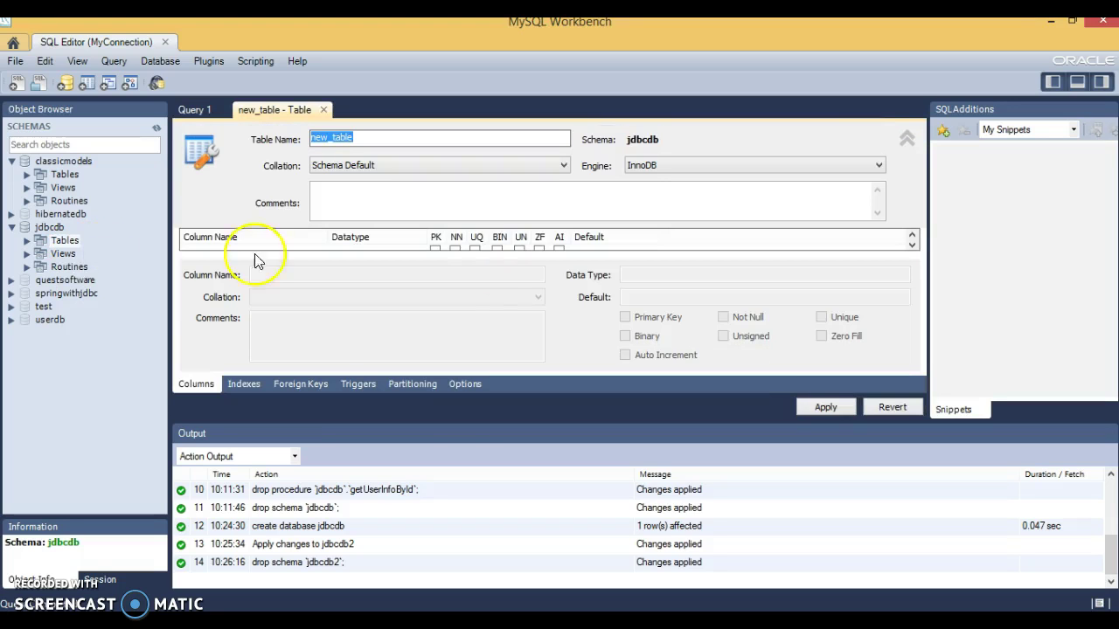
click(194, 109)
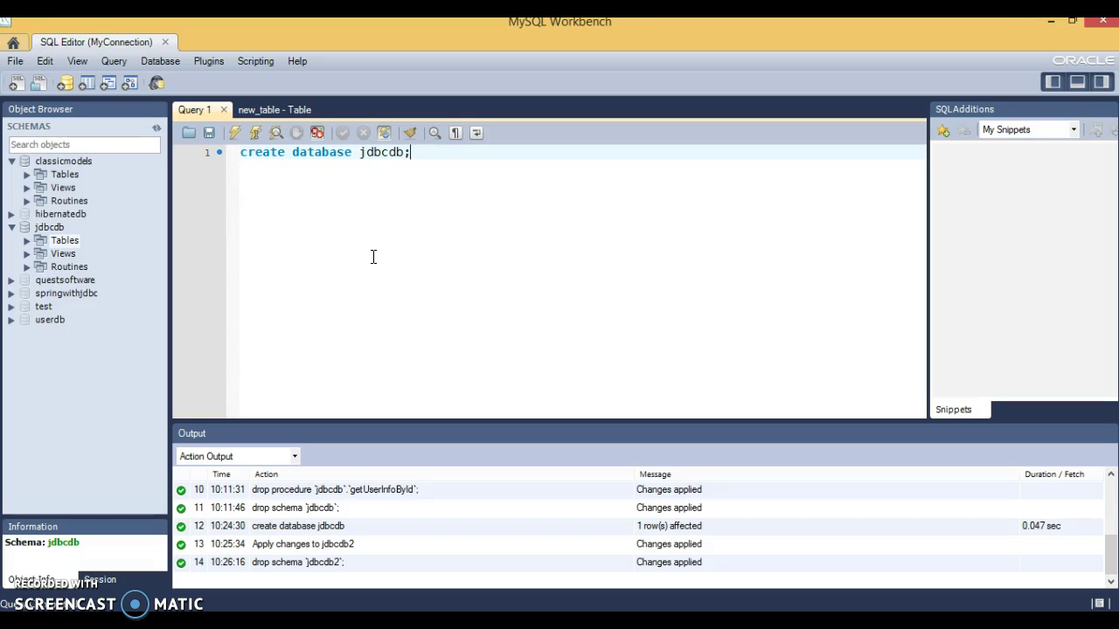
click(267, 109)
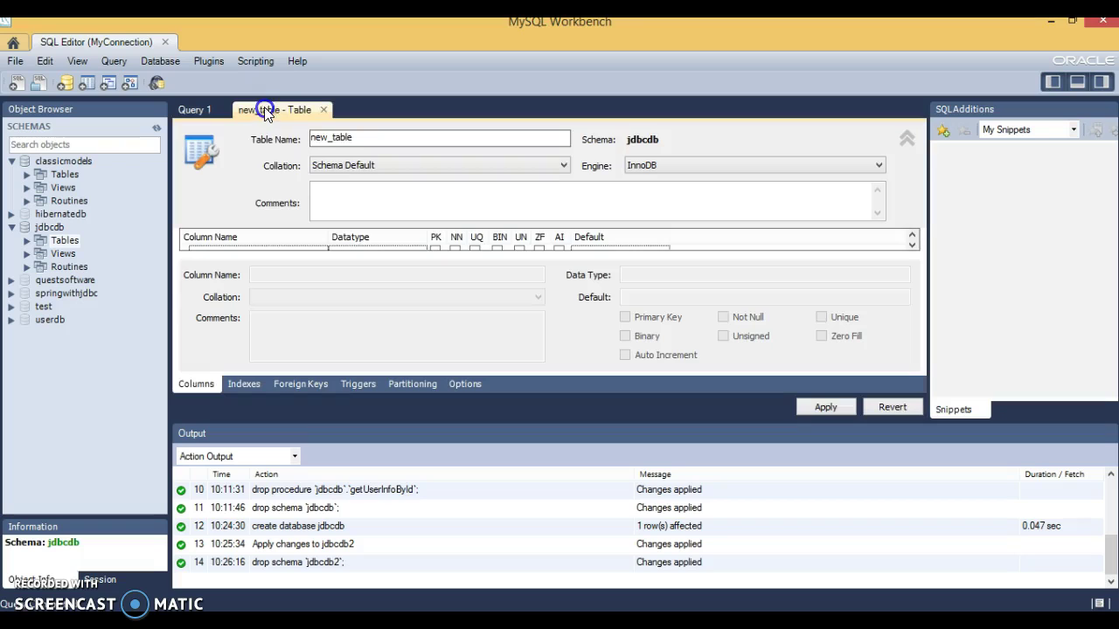
drag(357, 138, 264, 138)
text(employee_)
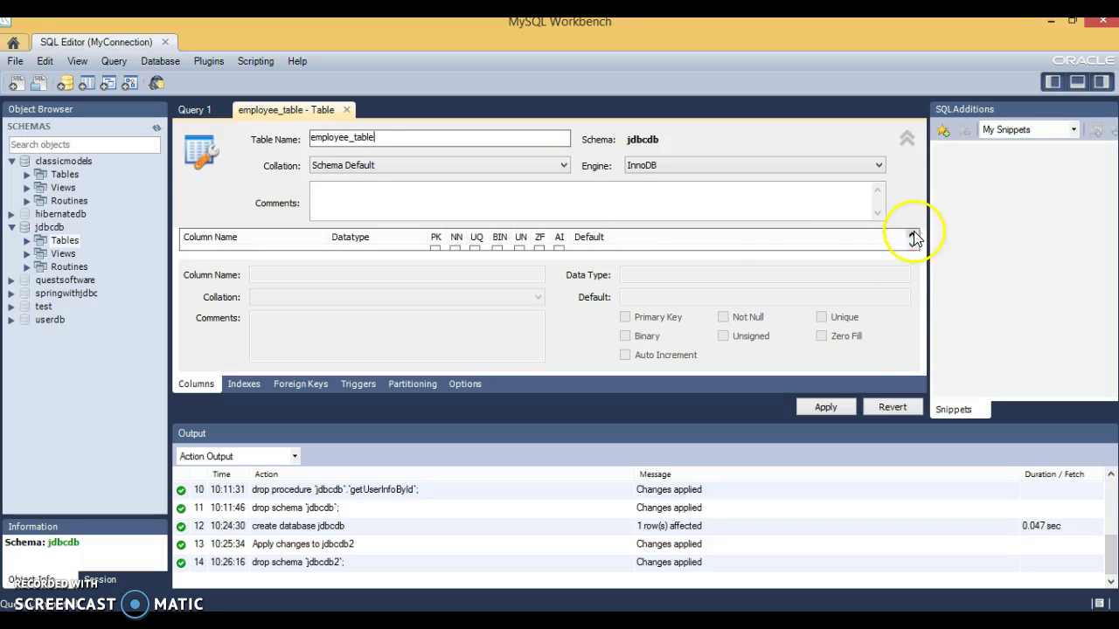
Collapse the table's header details and add a first column named employee_id with datatype INT.
click(279, 248)
click(374, 249)
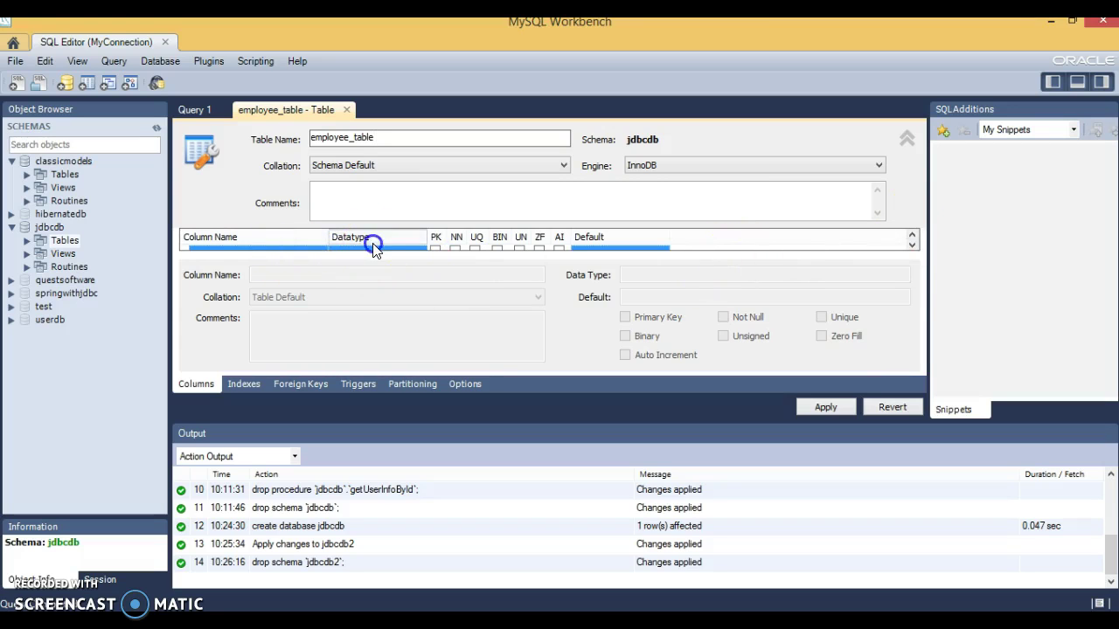
click(905, 139)
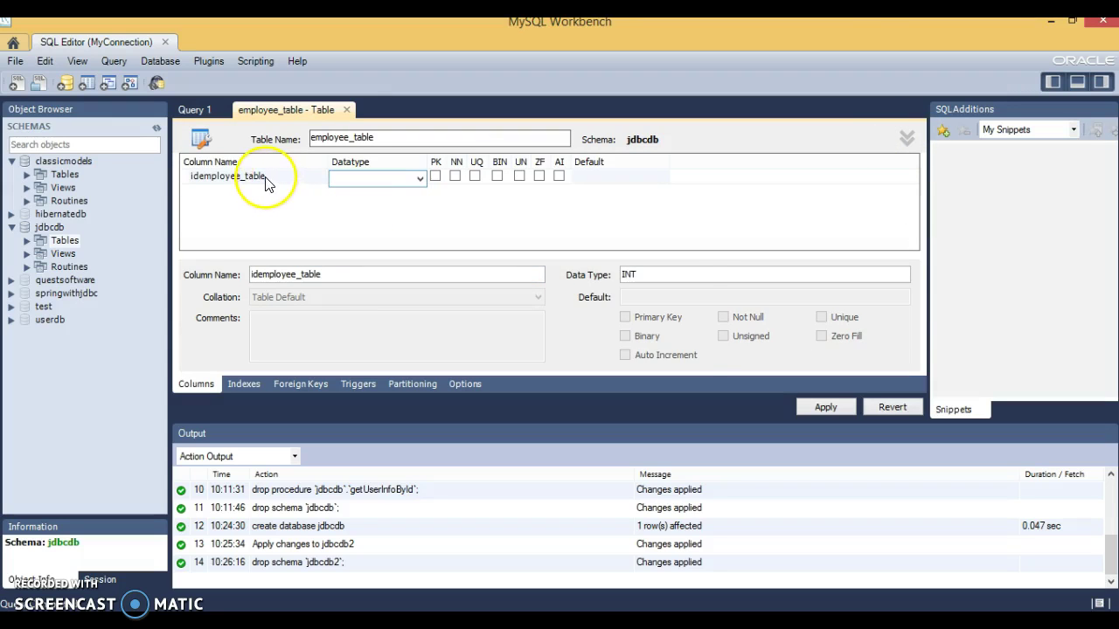
key(Return)
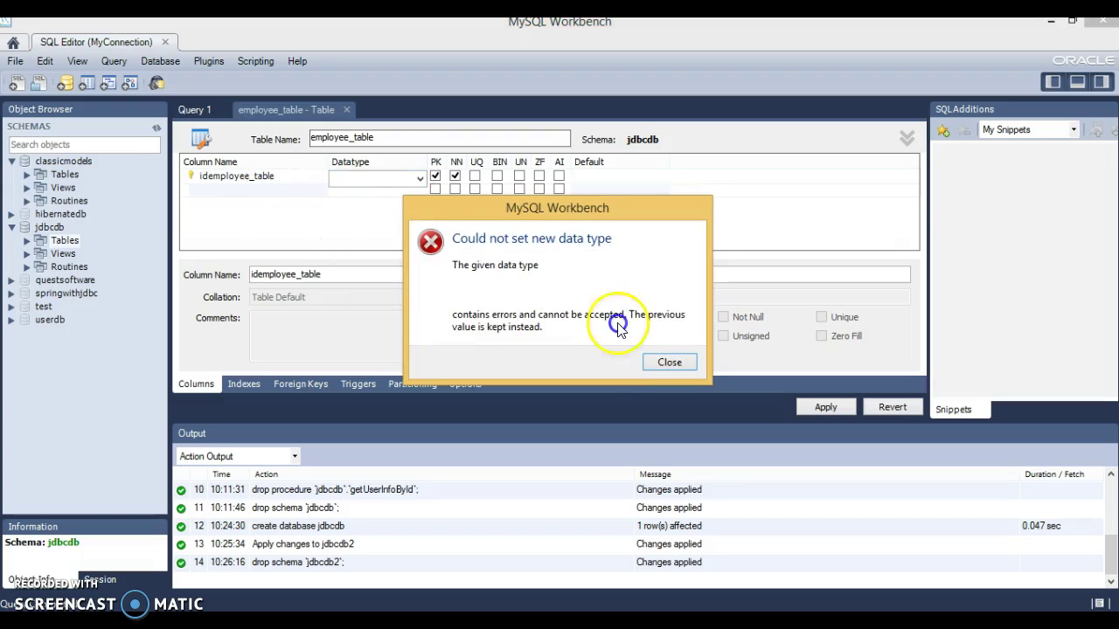
click(666, 361)
click(245, 178)
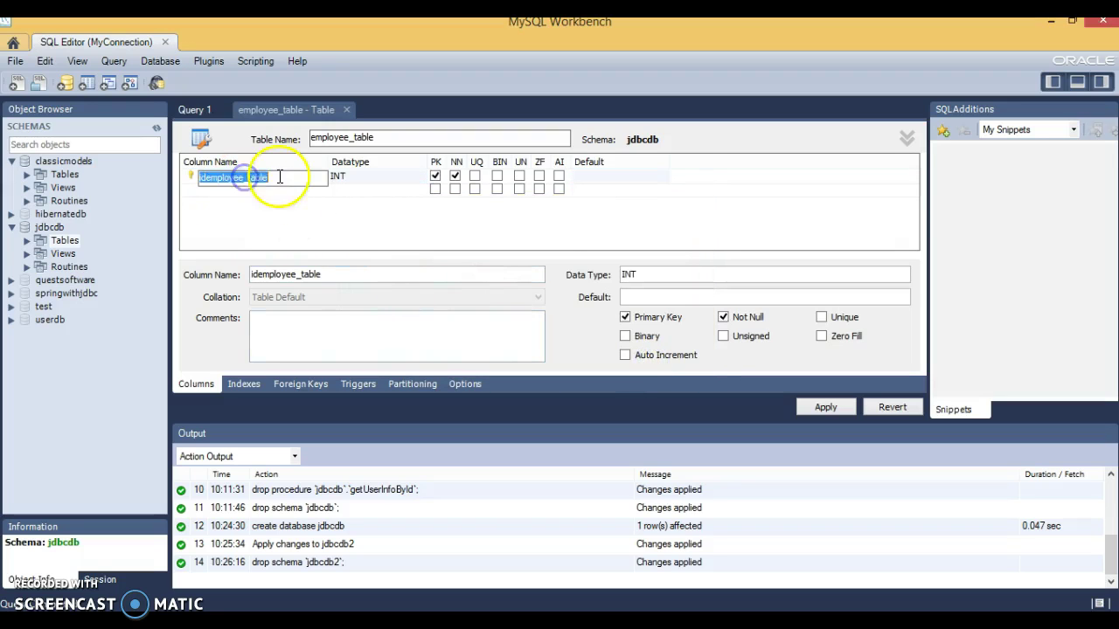
text(e)
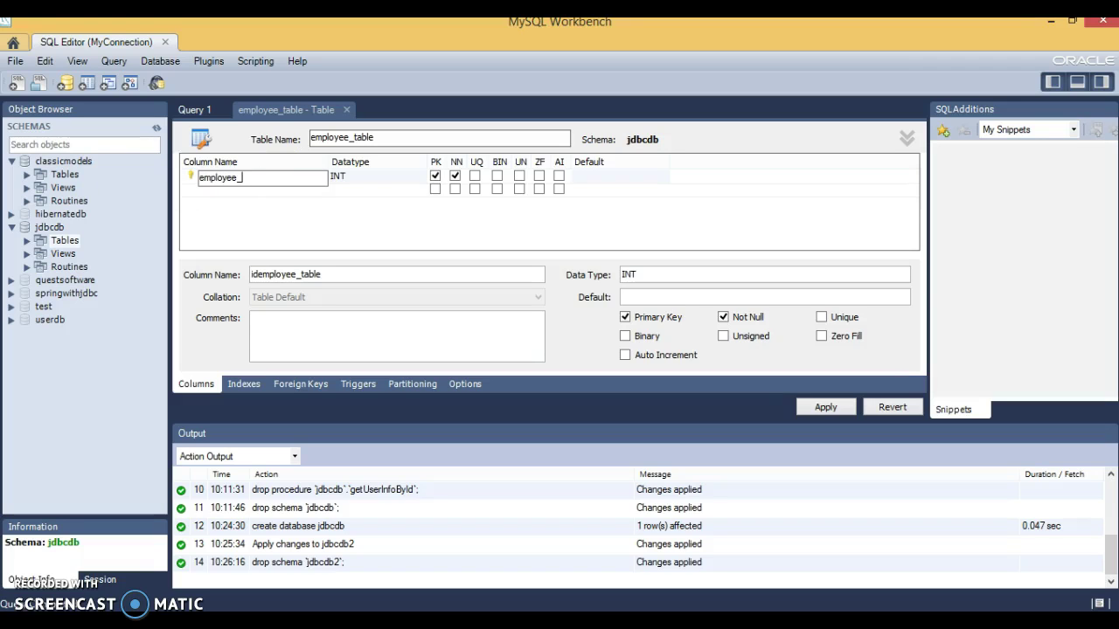
click(354, 183)
click(358, 180)
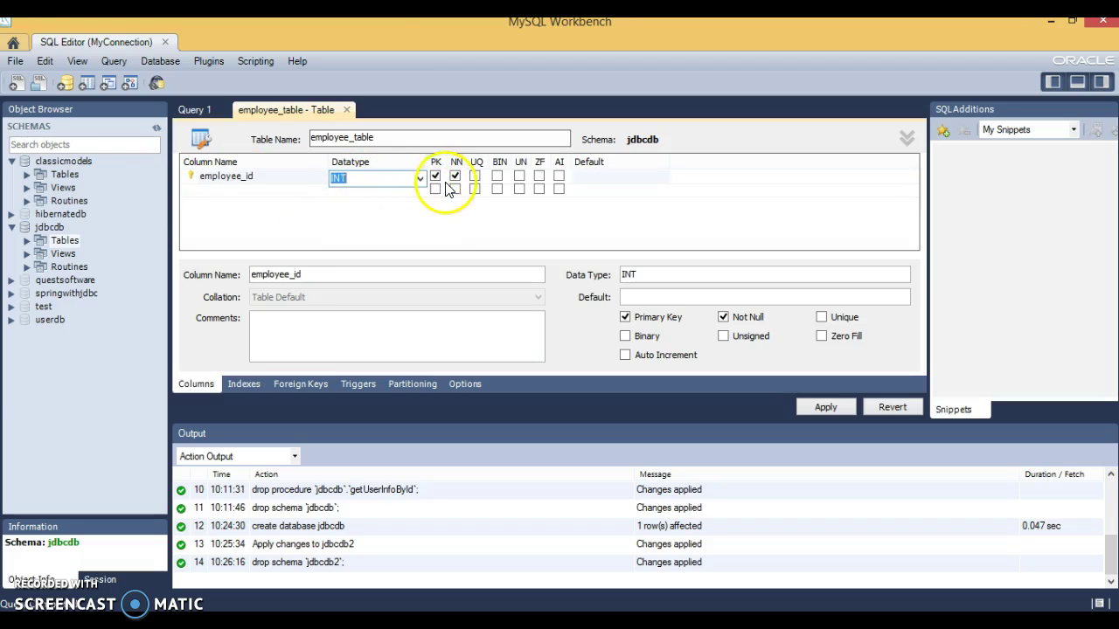
Set the employee_id column as Primary Key, Not Null and Auto Increment.
click(434, 176)
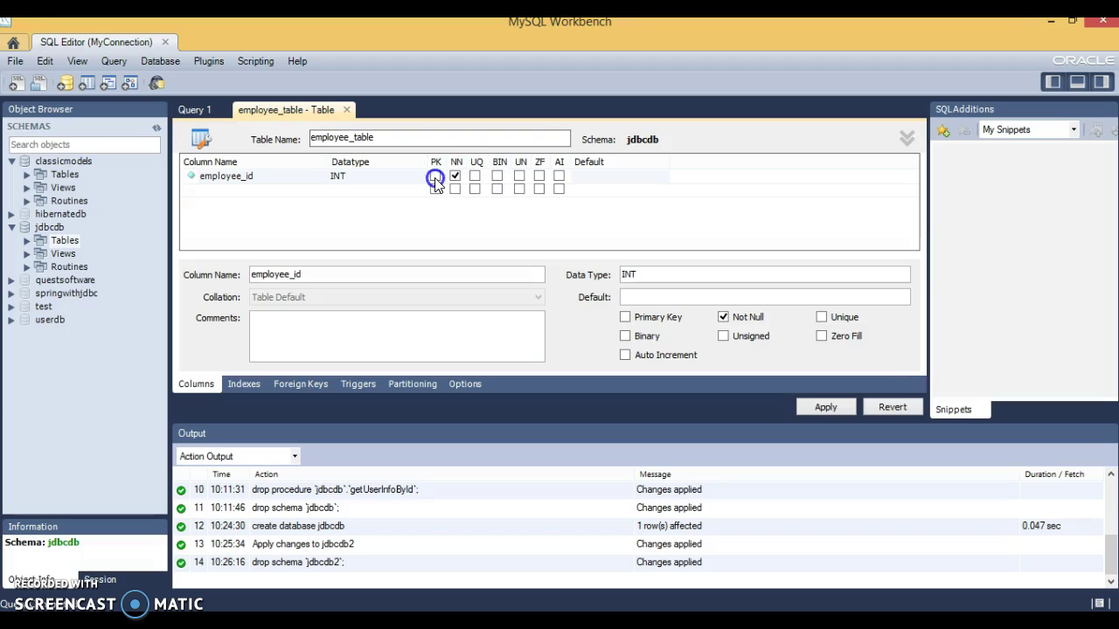
click(455, 176)
click(434, 176)
click(560, 175)
click(563, 163)
click(619, 184)
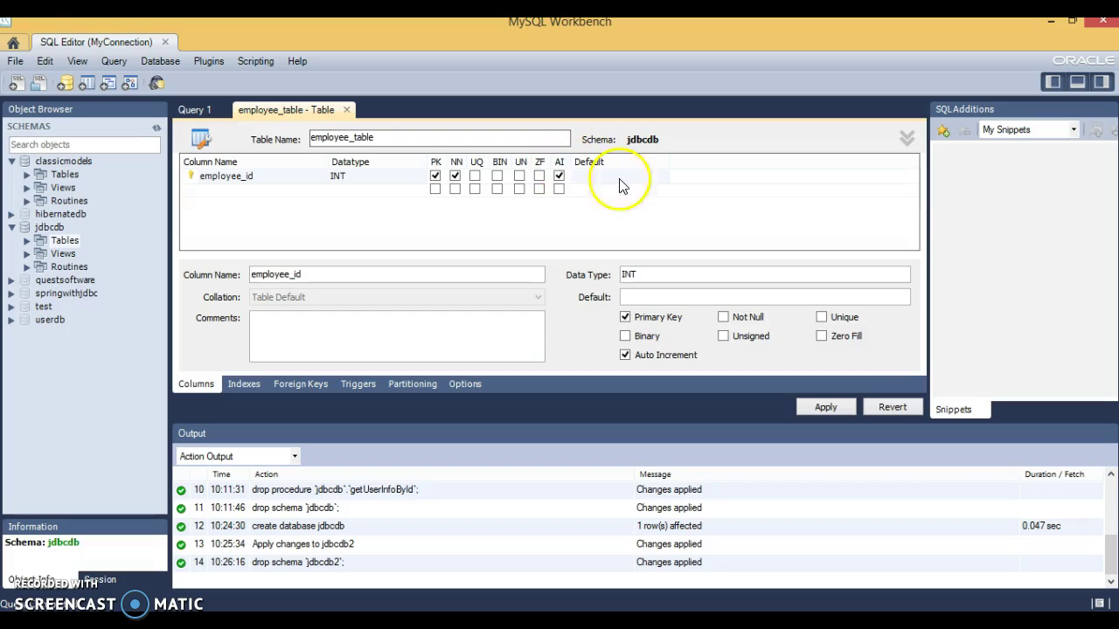
click(454, 175)
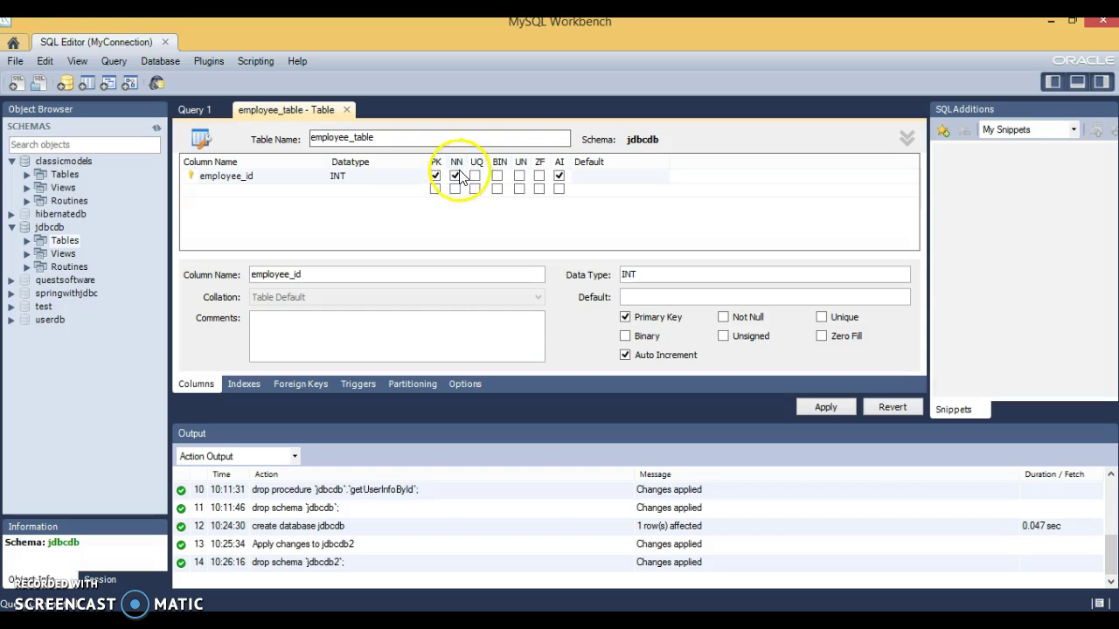
Add a second column named employee_name with datatype VARCHAR(45) and mark it Not Null.
click(295, 189)
click(295, 190)
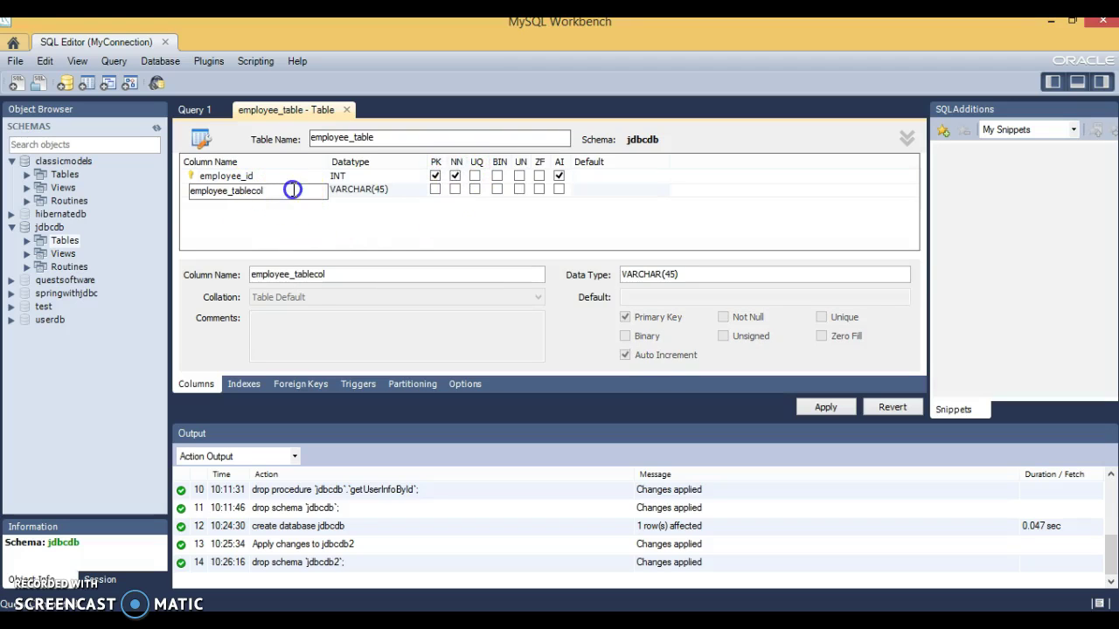
key(BackSpace)
key(BackSpace)
click(375, 189)
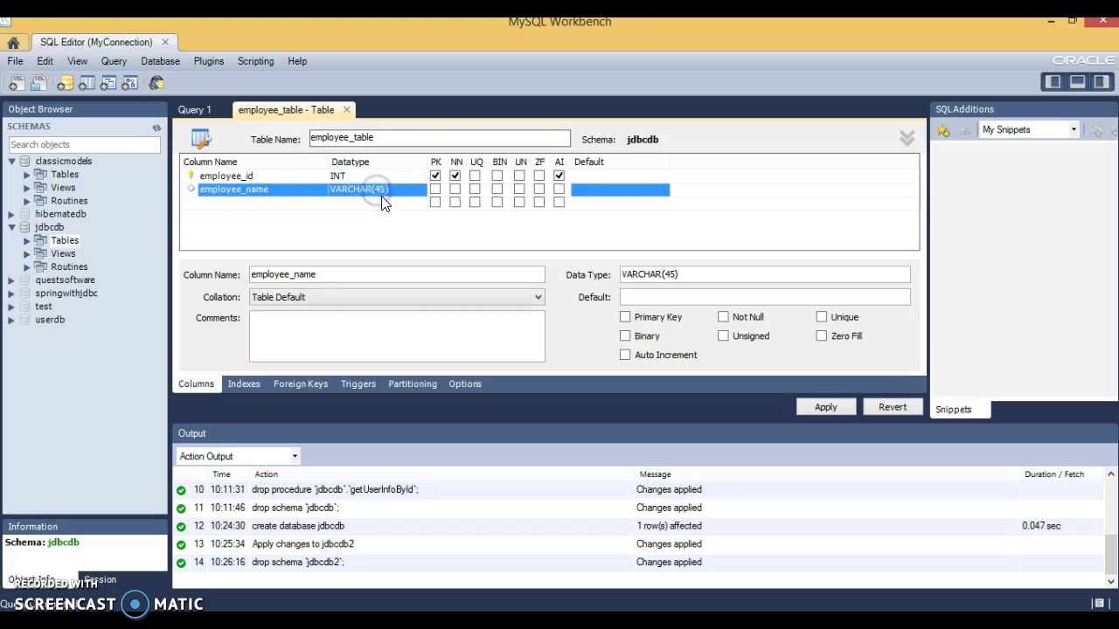
click(407, 208)
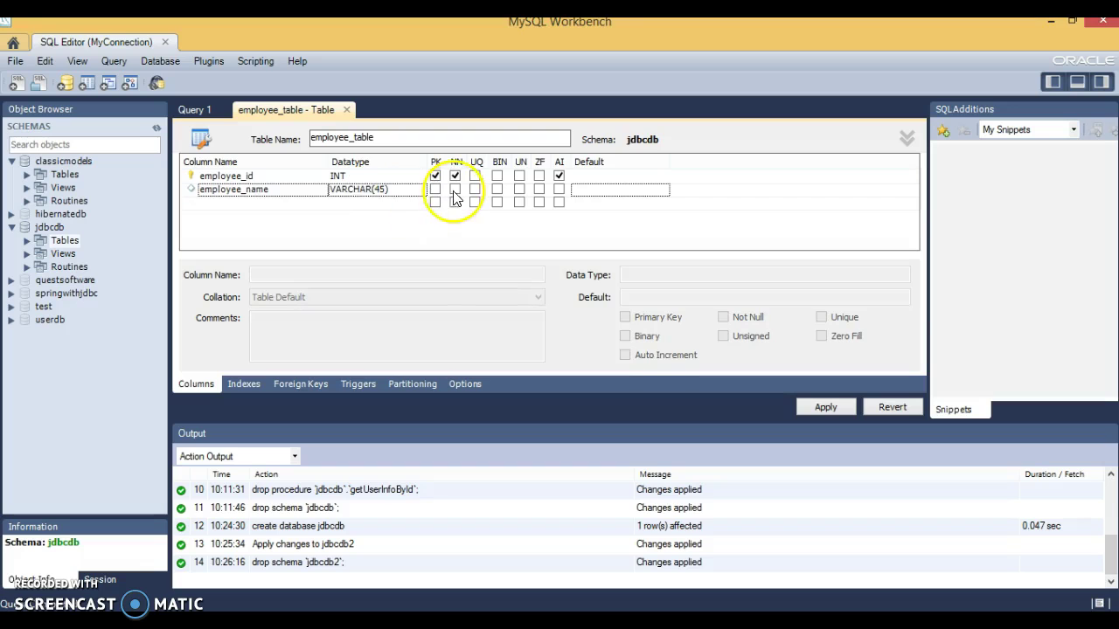
click(454, 191)
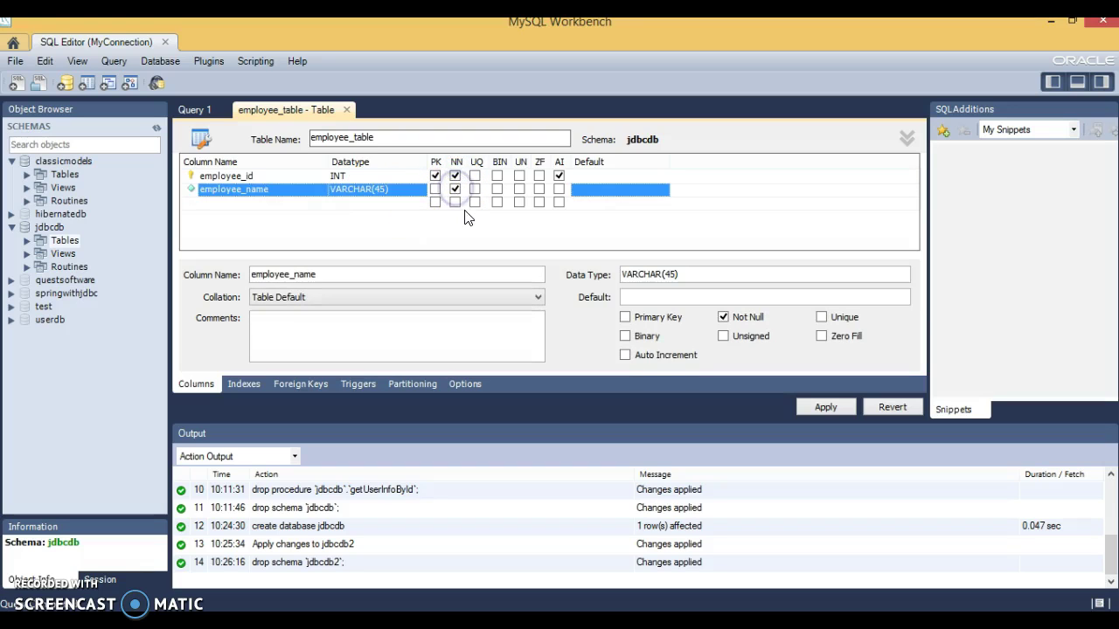
Add a third column named email with datatype VARCHAR(45) and mark it Not Null.
click(257, 205)
click(289, 205)
key(BackSpace)
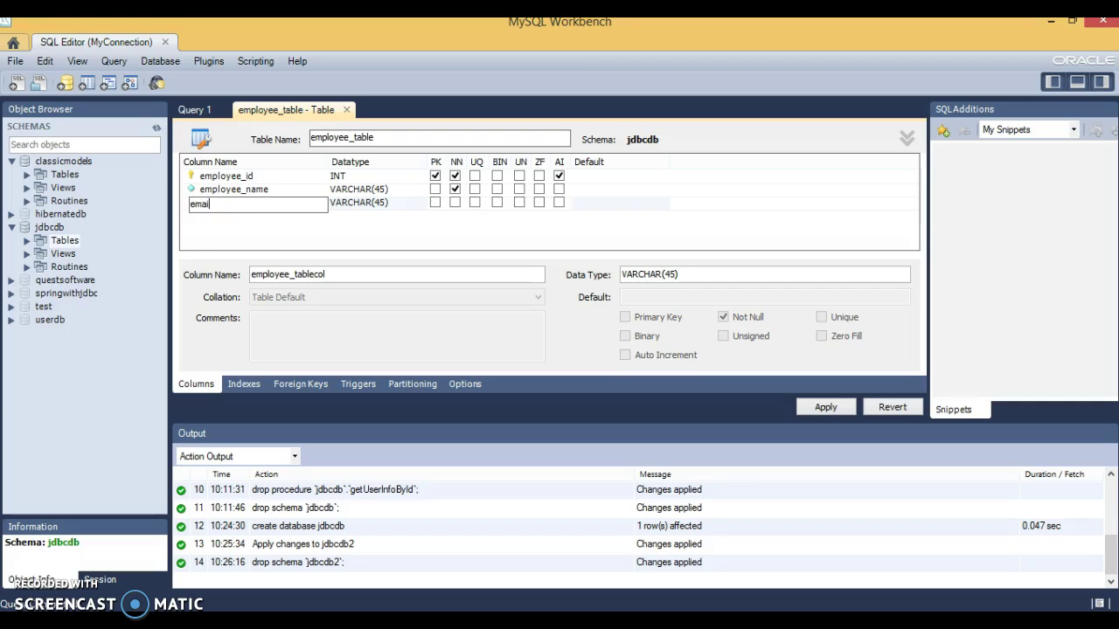
text(email)
click(395, 222)
click(454, 207)
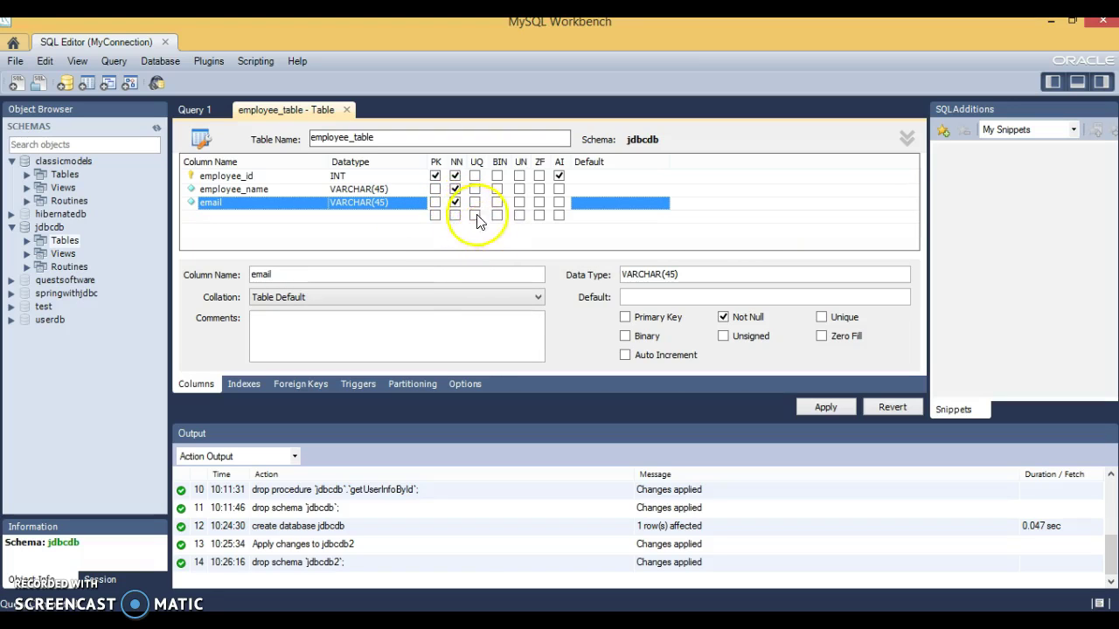
Add a salary column below email and set its datatype to DOUBLE.
click(262, 215)
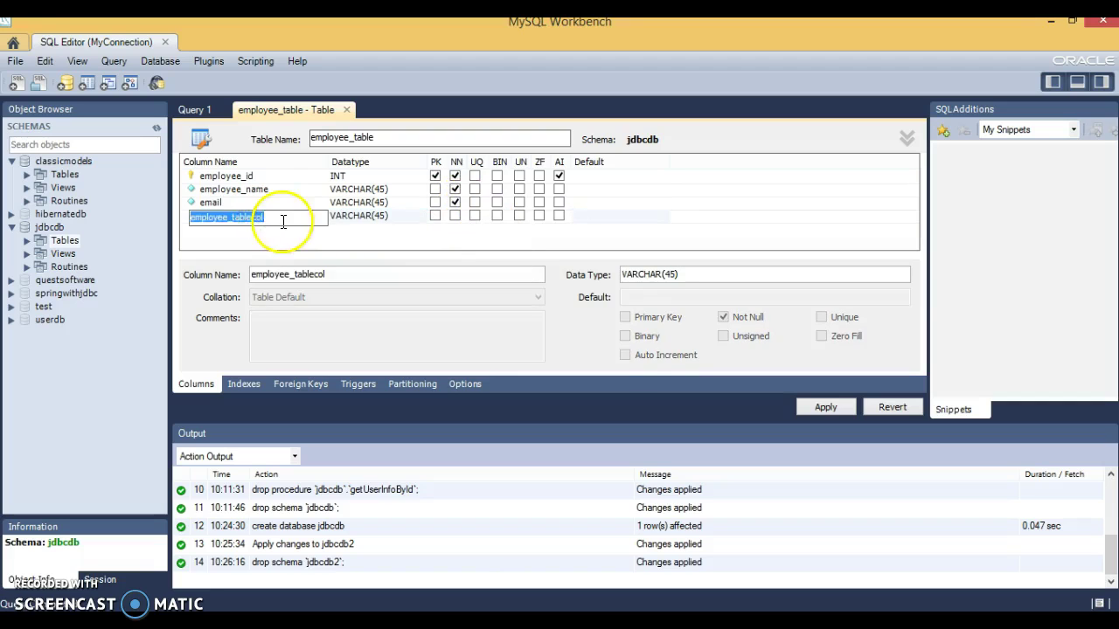
text(s)
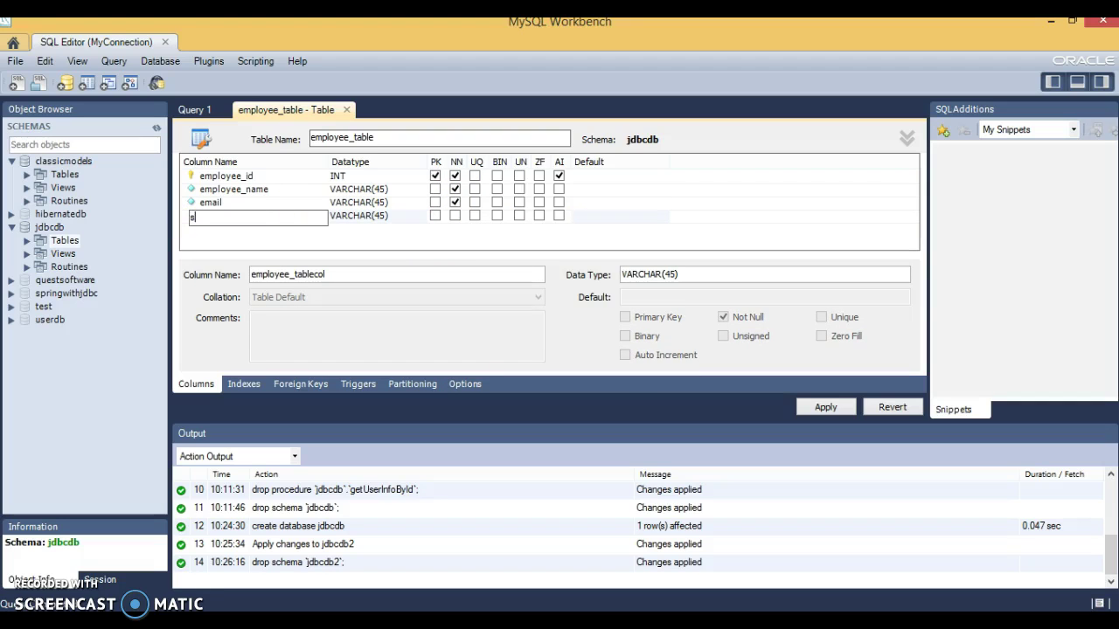
text(alary)
click(377, 218)
click(399, 218)
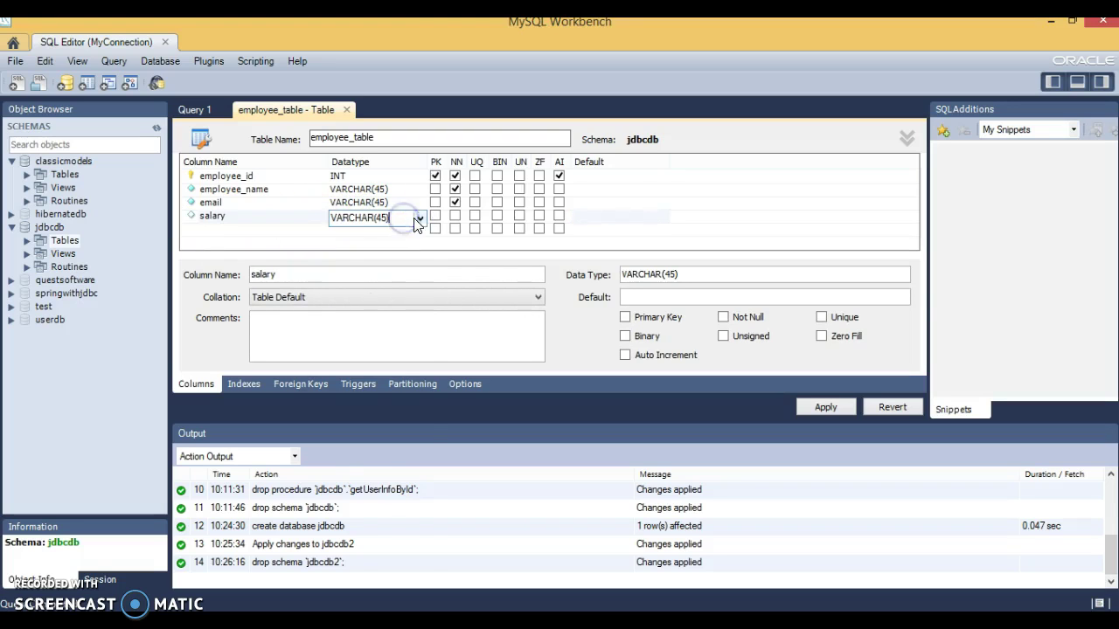
click(419, 218)
drag(422, 311, 430, 371)
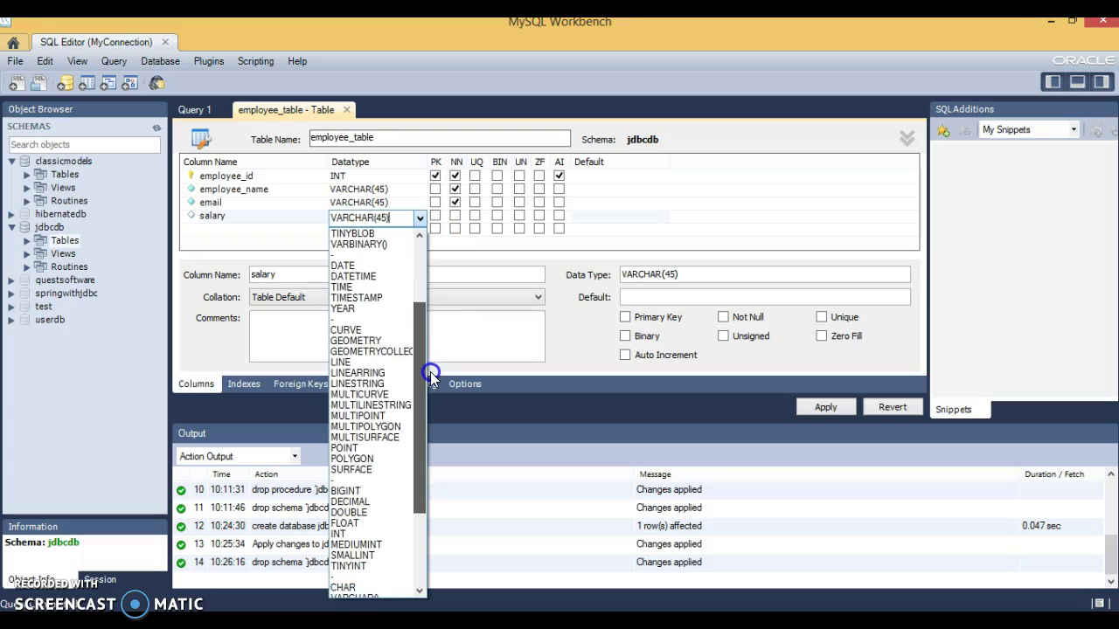
click(362, 513)
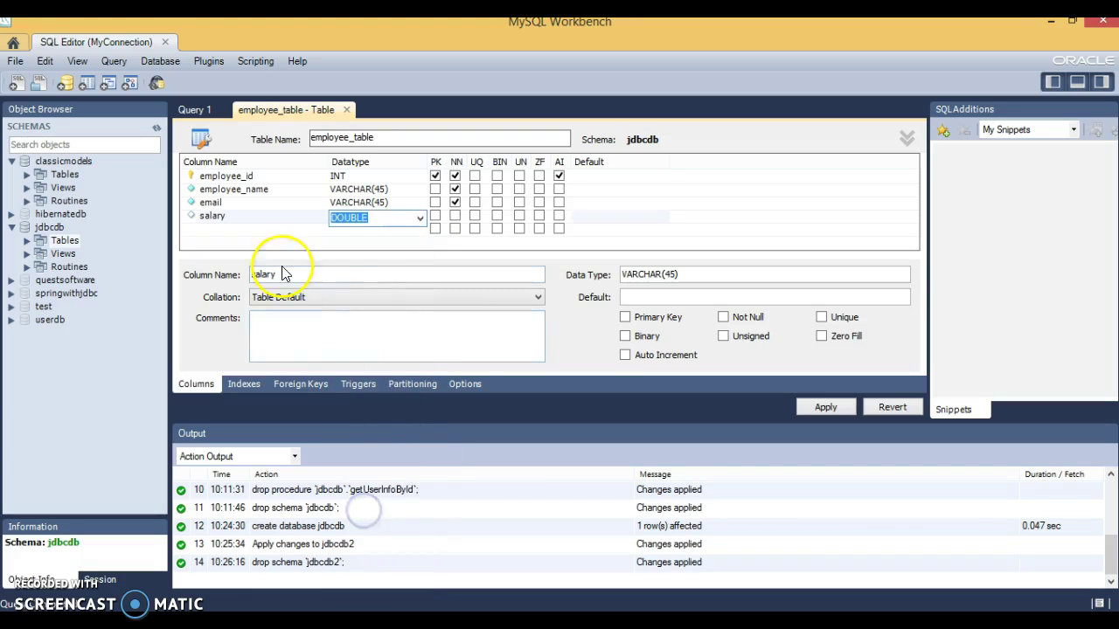
click(673, 257)
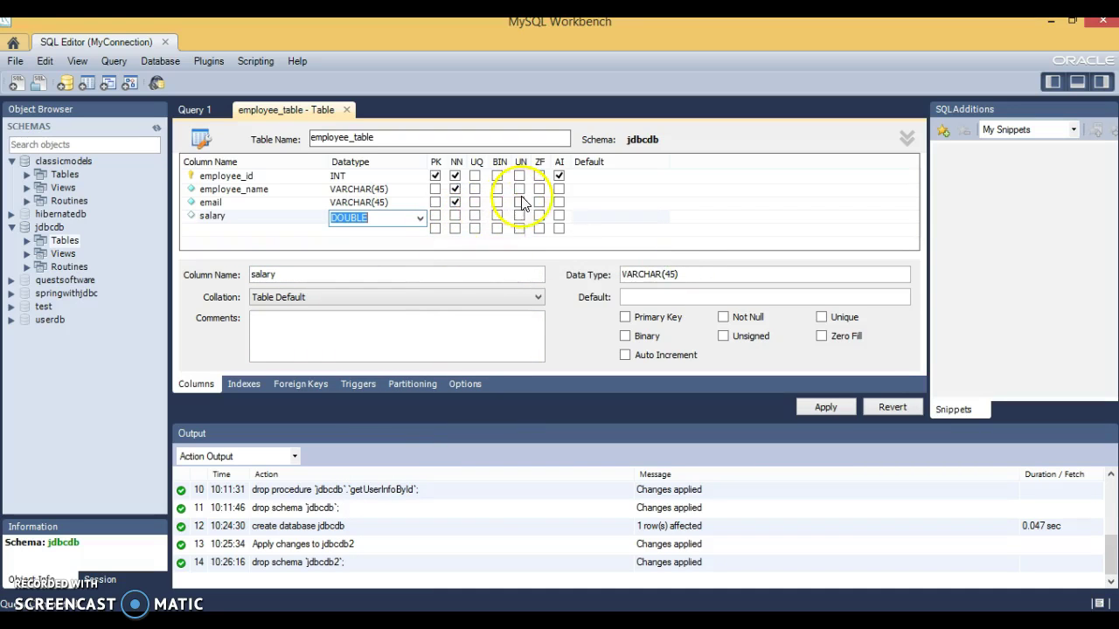
Add a date_of_joining column below salary and set its datatype to DATETIME.
click(271, 229)
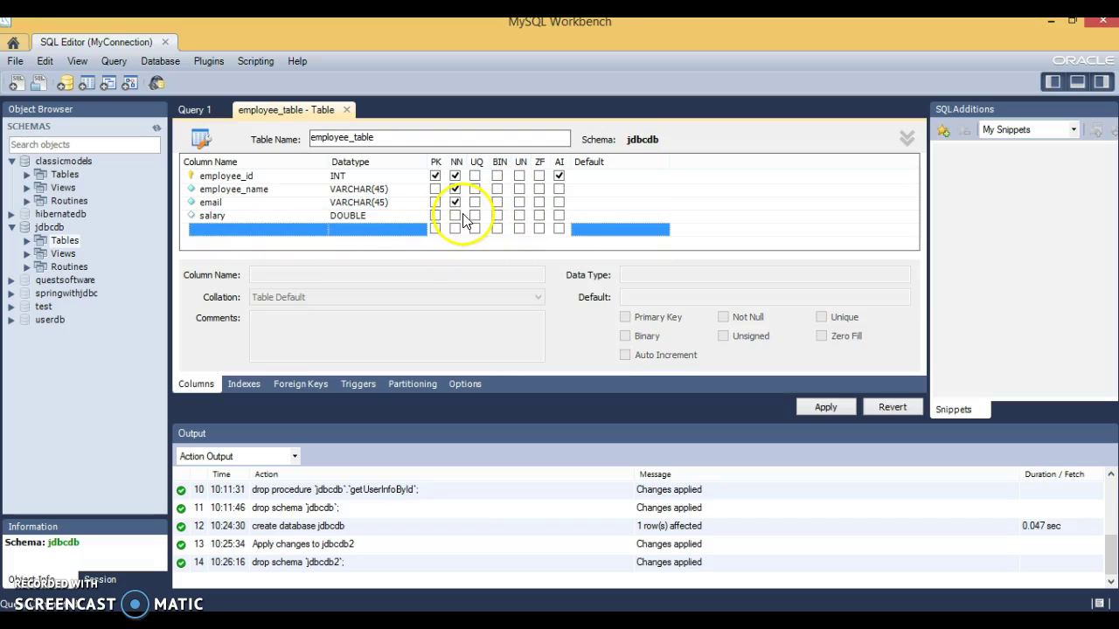
click(258, 230)
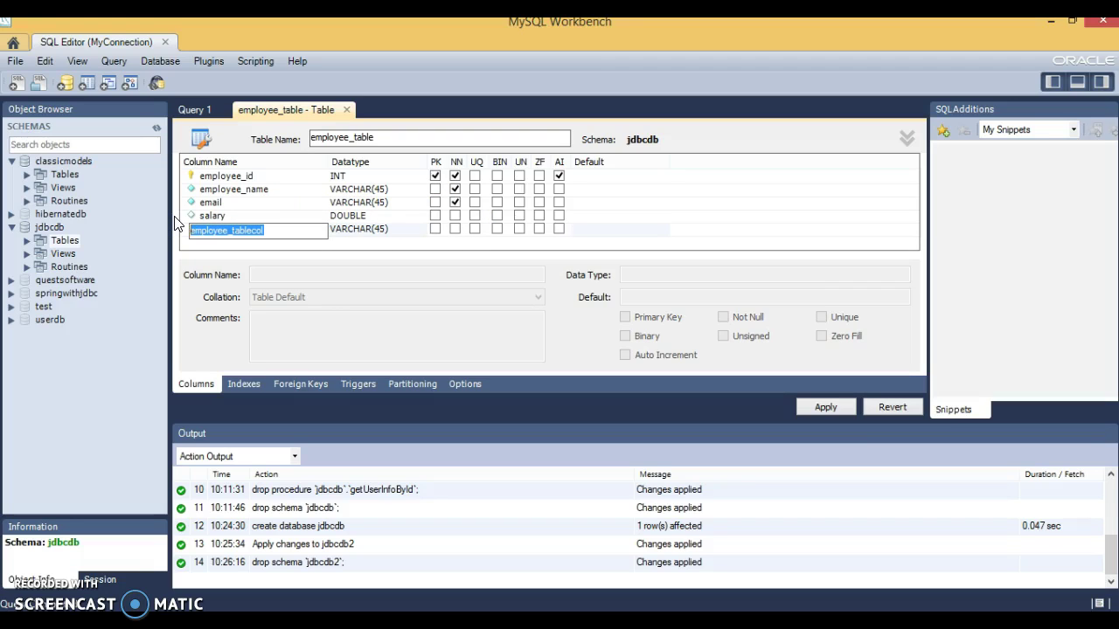
text(d)
key(BackSpace)
click(332, 227)
click(399, 234)
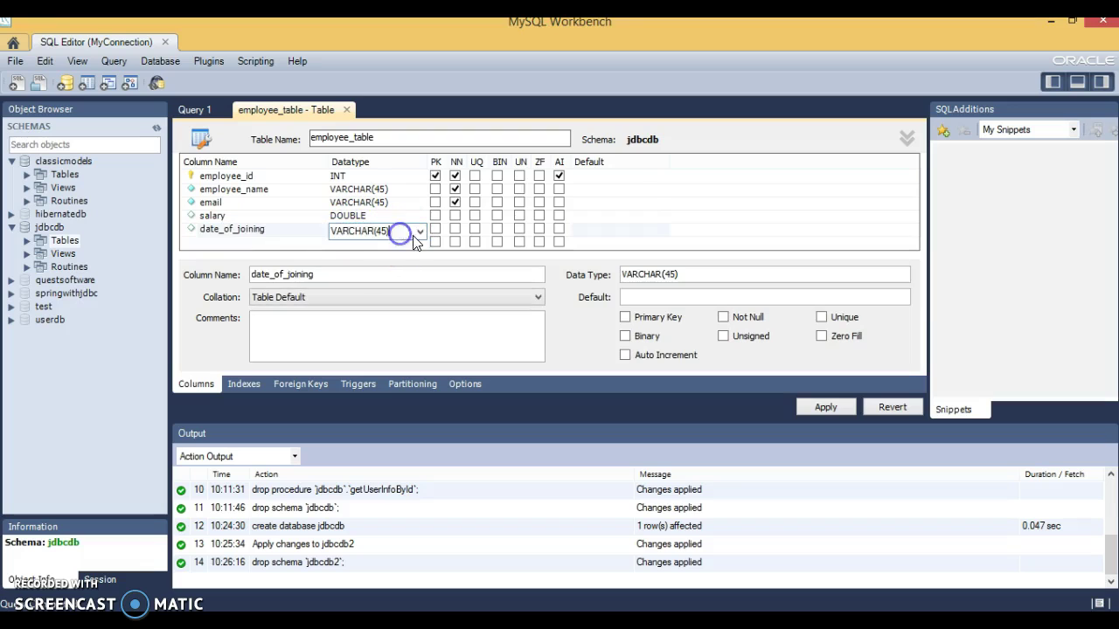
click(419, 233)
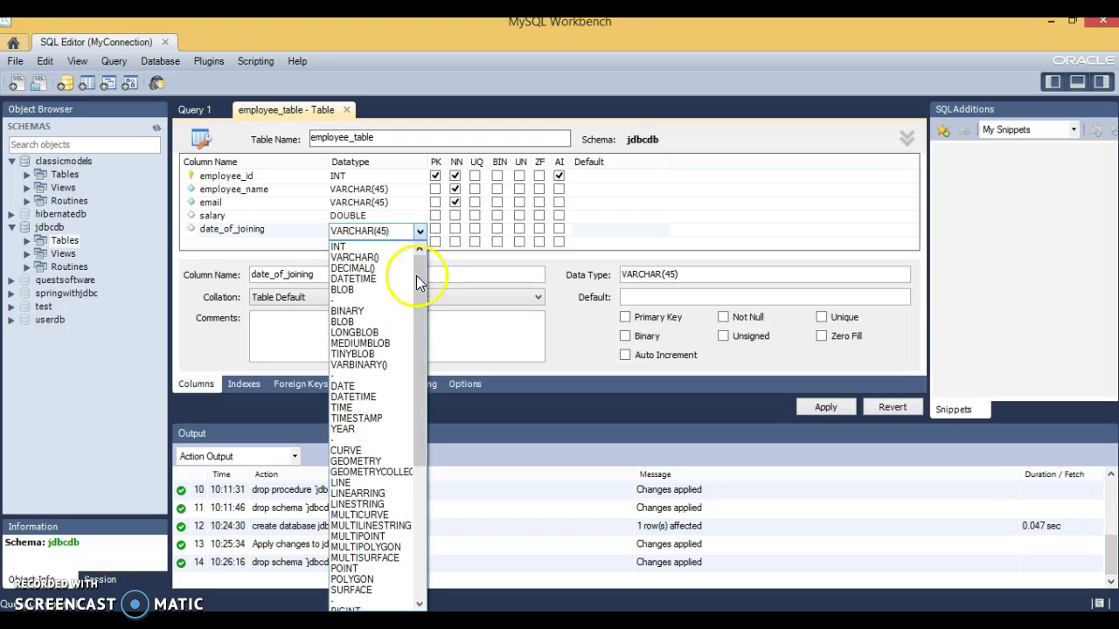
drag(419, 294, 418, 332)
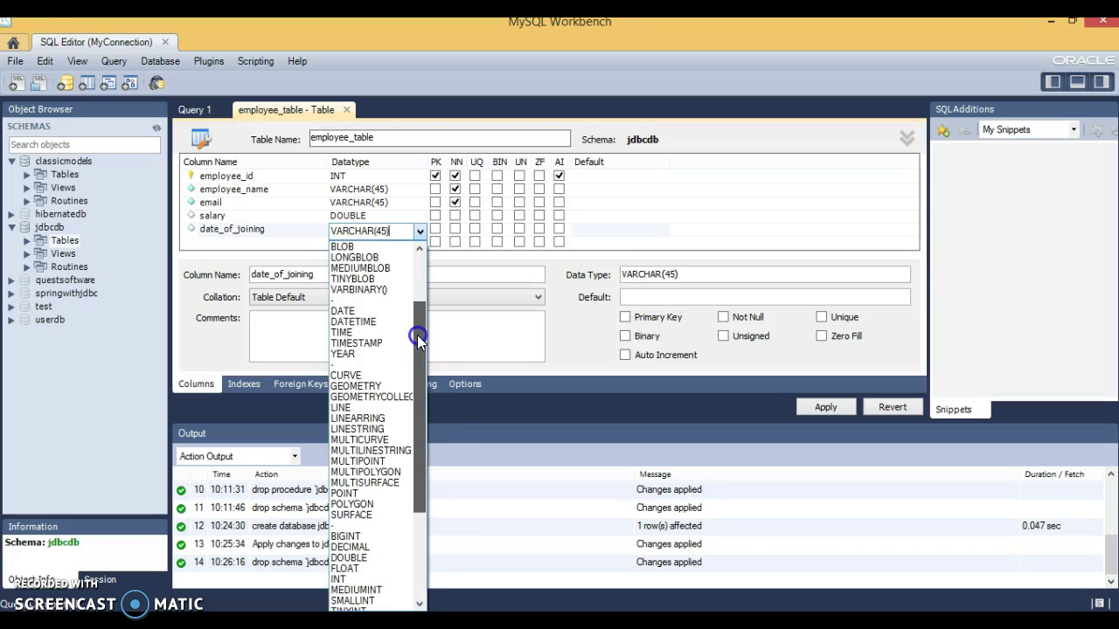
click(365, 323)
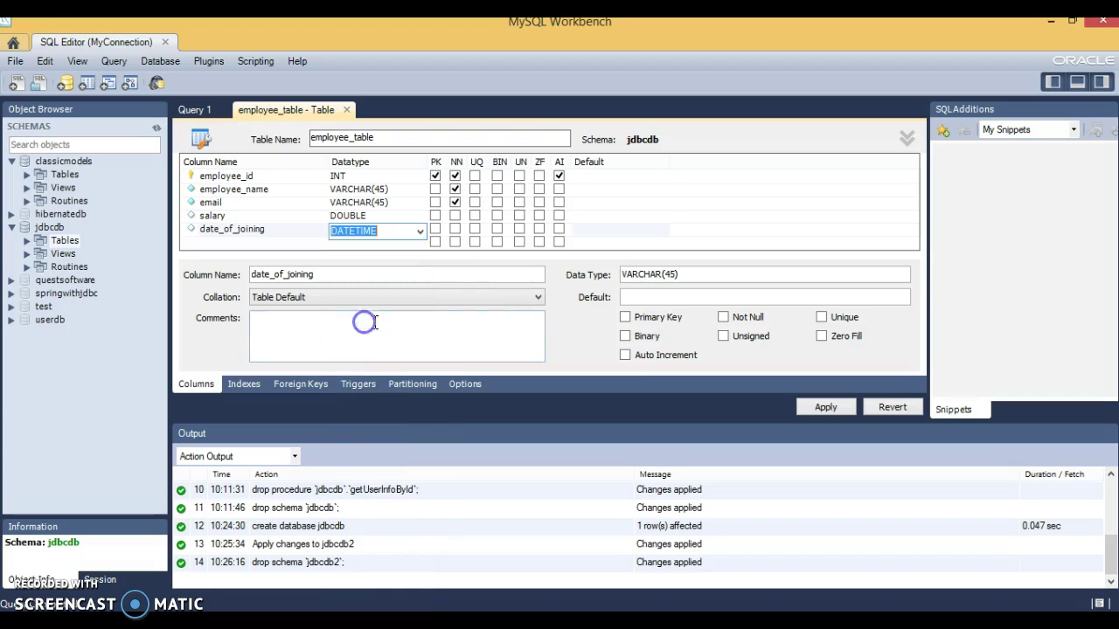
Add a bonus column below date_of_joining and set its datatype to DECIMAL.
click(237, 246)
click(237, 245)
drag(268, 243, 180, 244)
text(b)
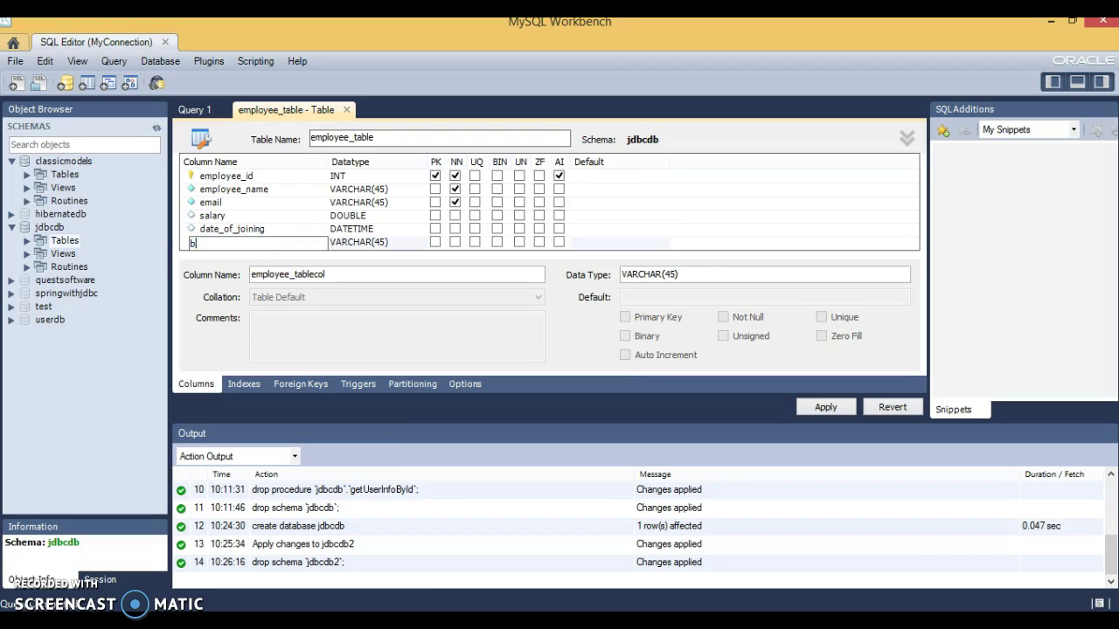
text(onus)
click(375, 242)
click(407, 244)
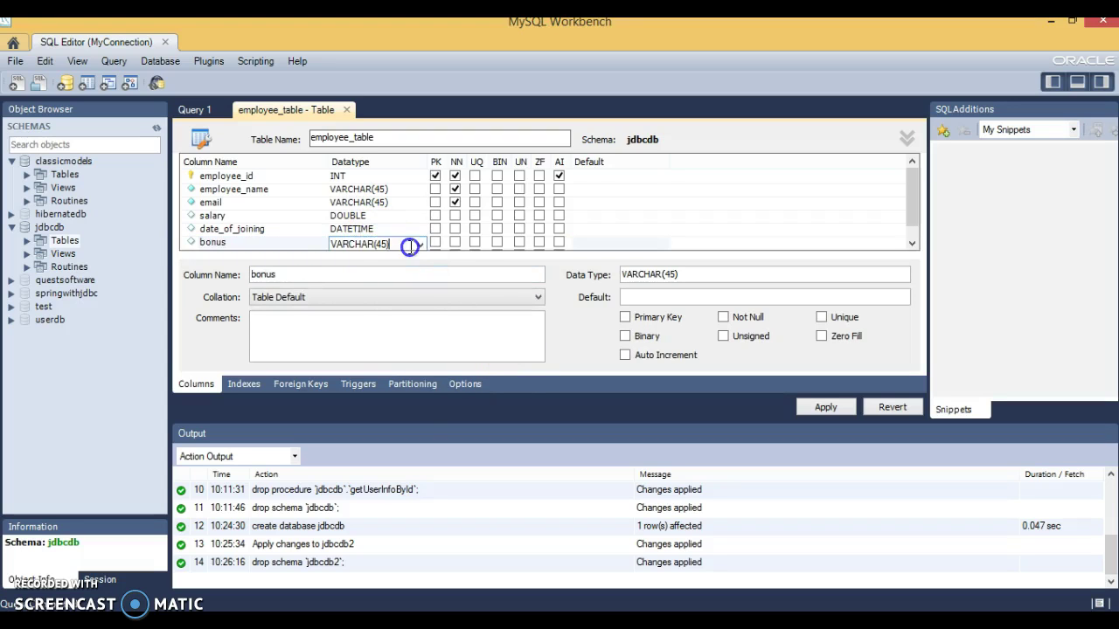
click(419, 245)
drag(419, 278, 419, 468)
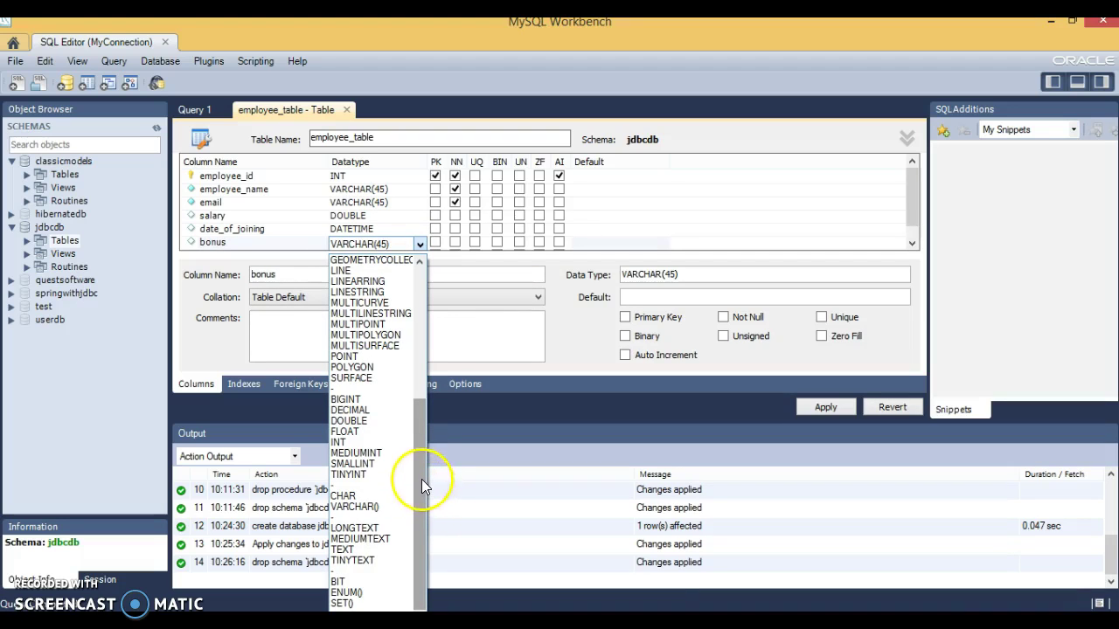
drag(421, 479, 421, 458)
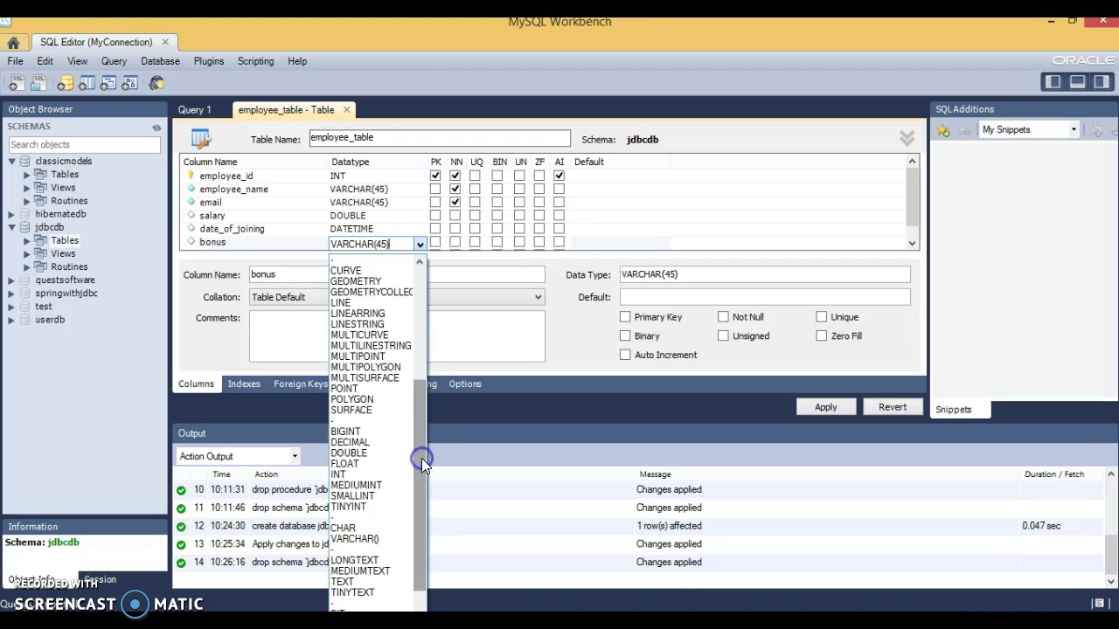
click(354, 443)
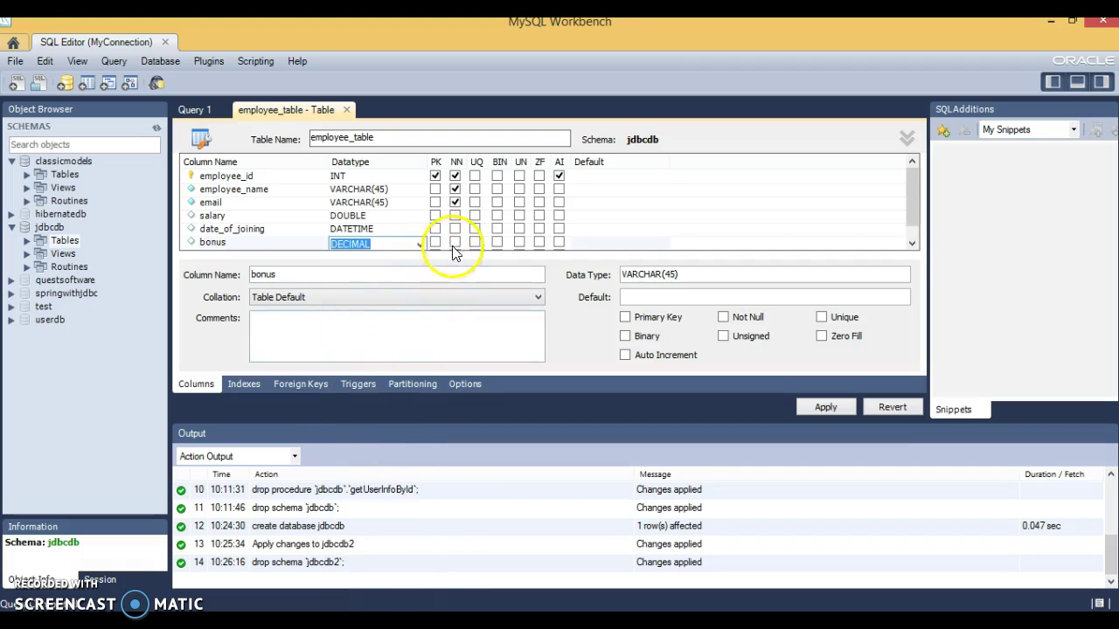
Change the employee_name column's datatype to VARCHAR(60).
drag(913, 197, 910, 219)
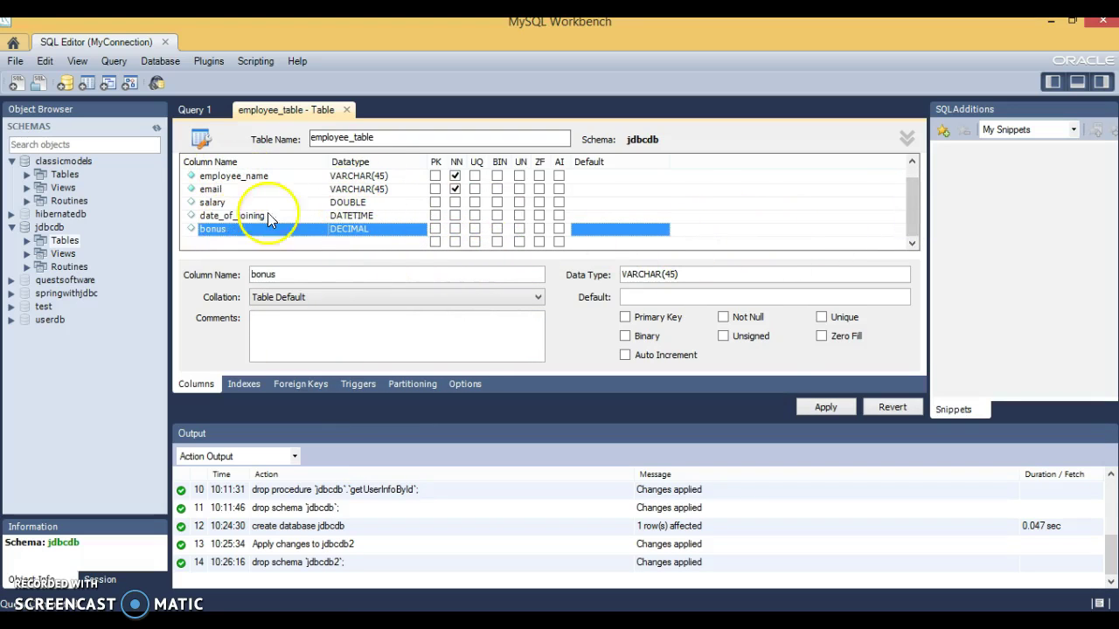
click(380, 176)
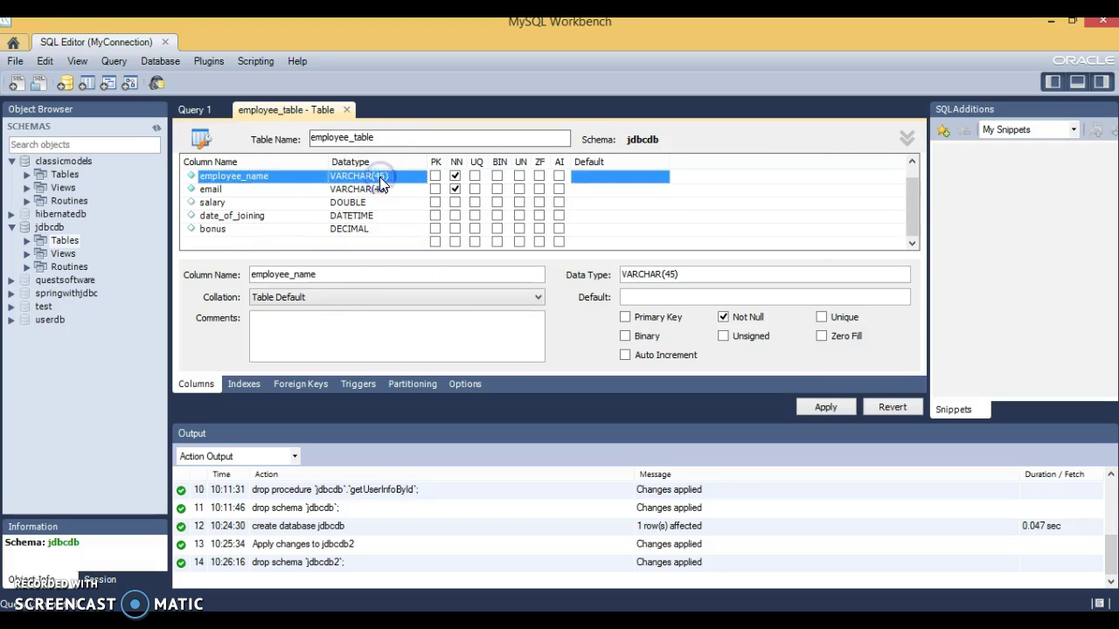
click(380, 178)
click(389, 178)
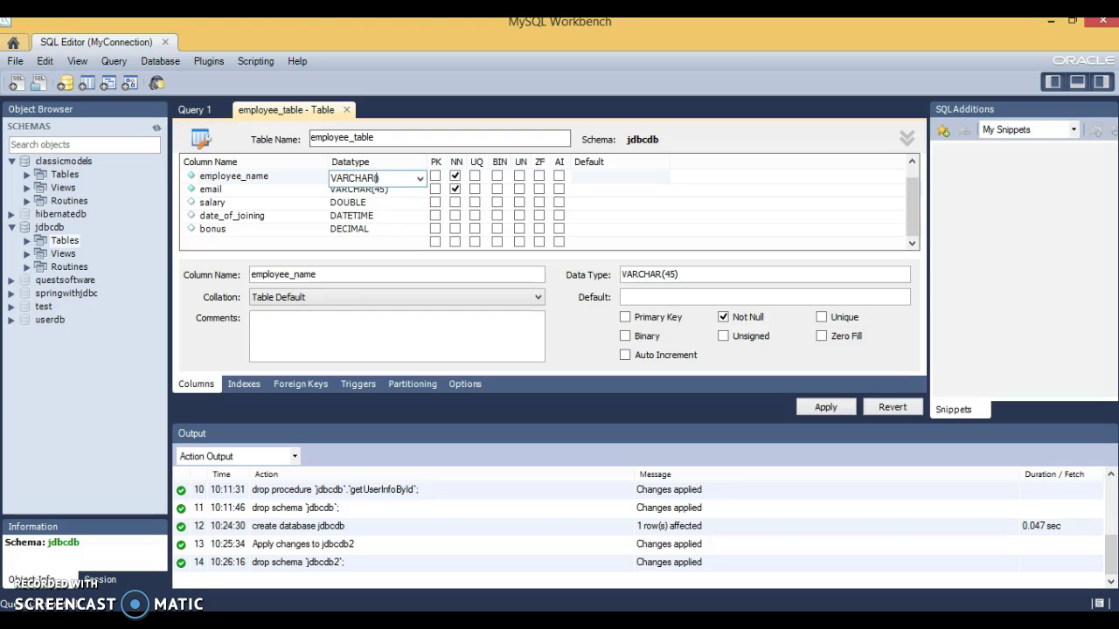
text(60))
click(969, 276)
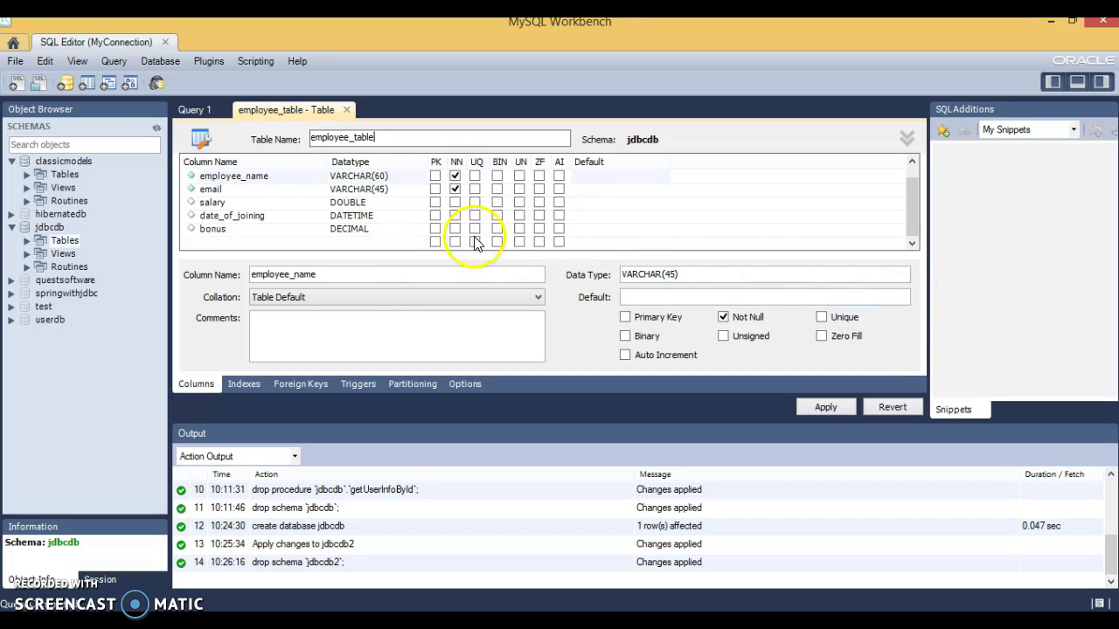
click(374, 247)
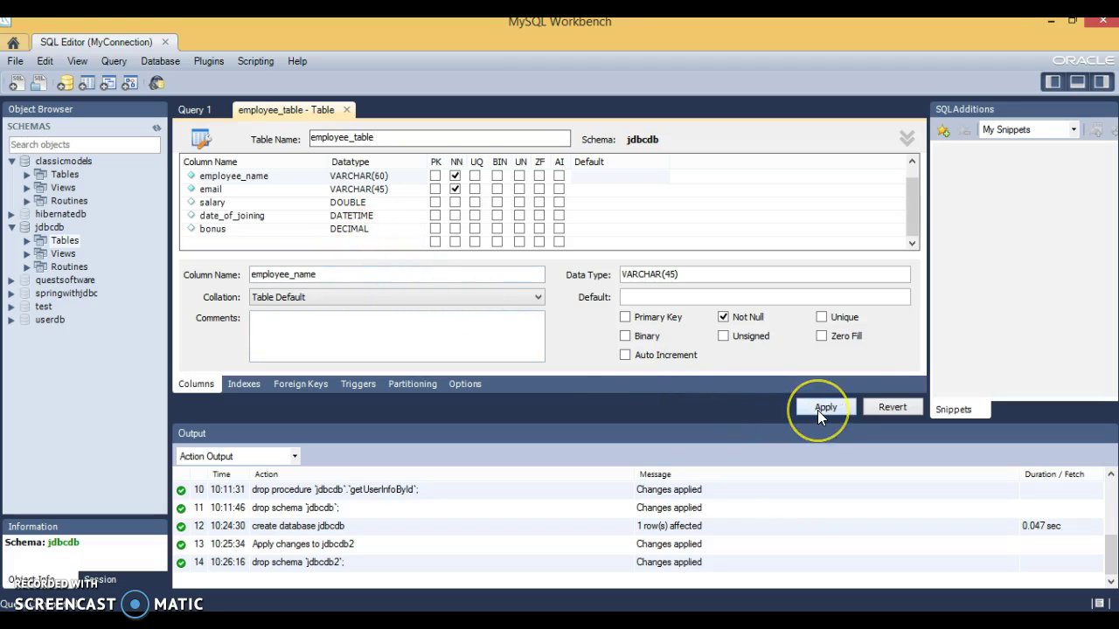
Apply the new employee_table definition to the jdbcdb database, reviewing the generated SQL script and finishing the wizard.
click(820, 408)
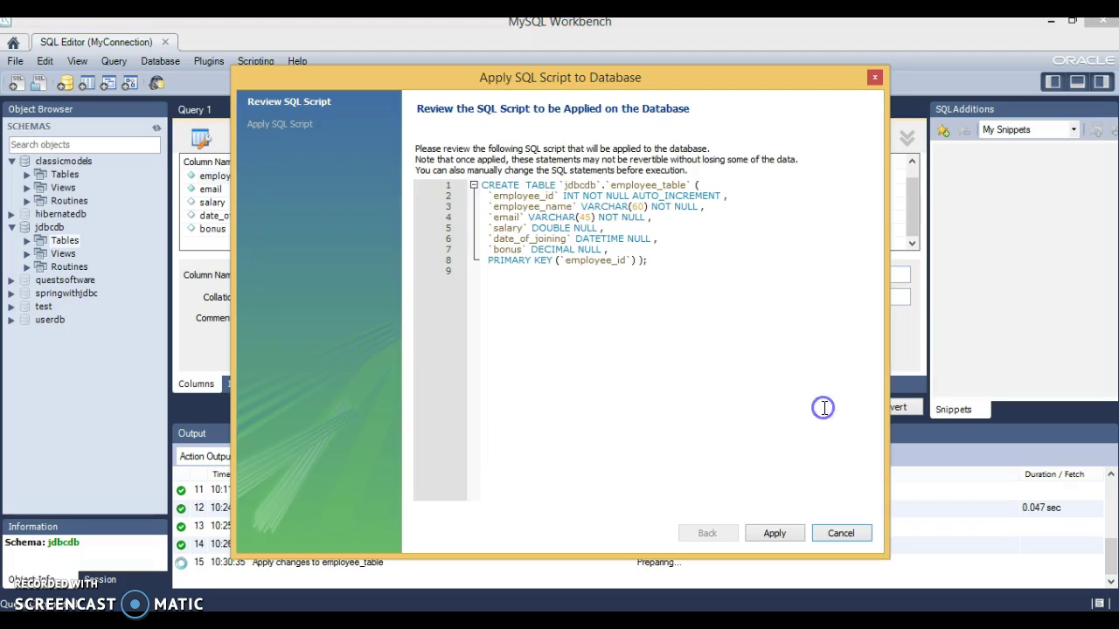
drag(473, 187, 647, 265)
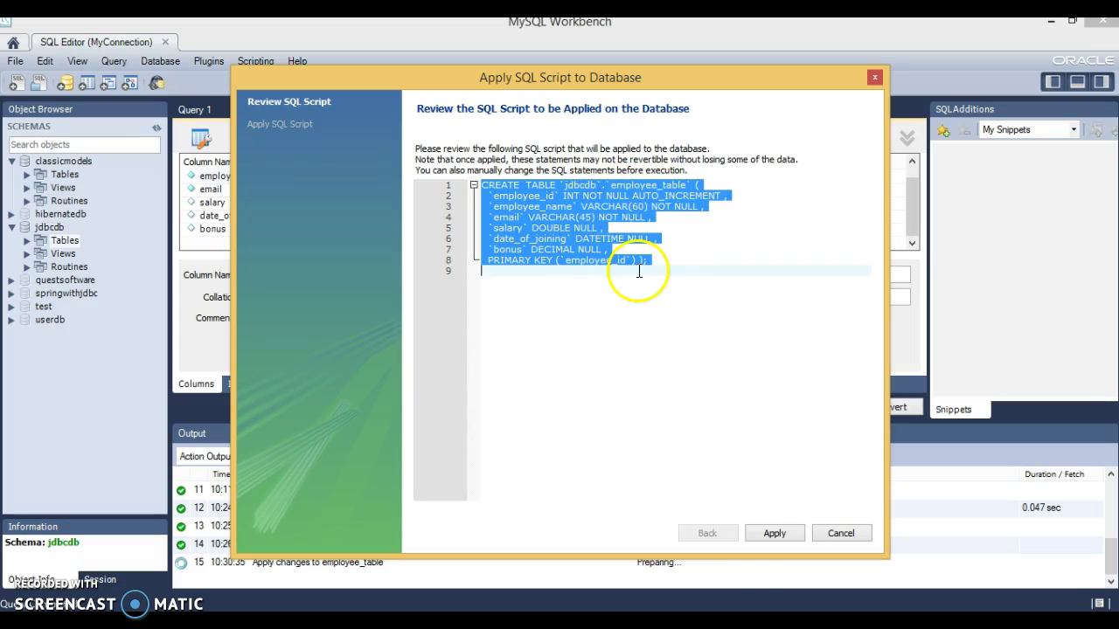
click(769, 533)
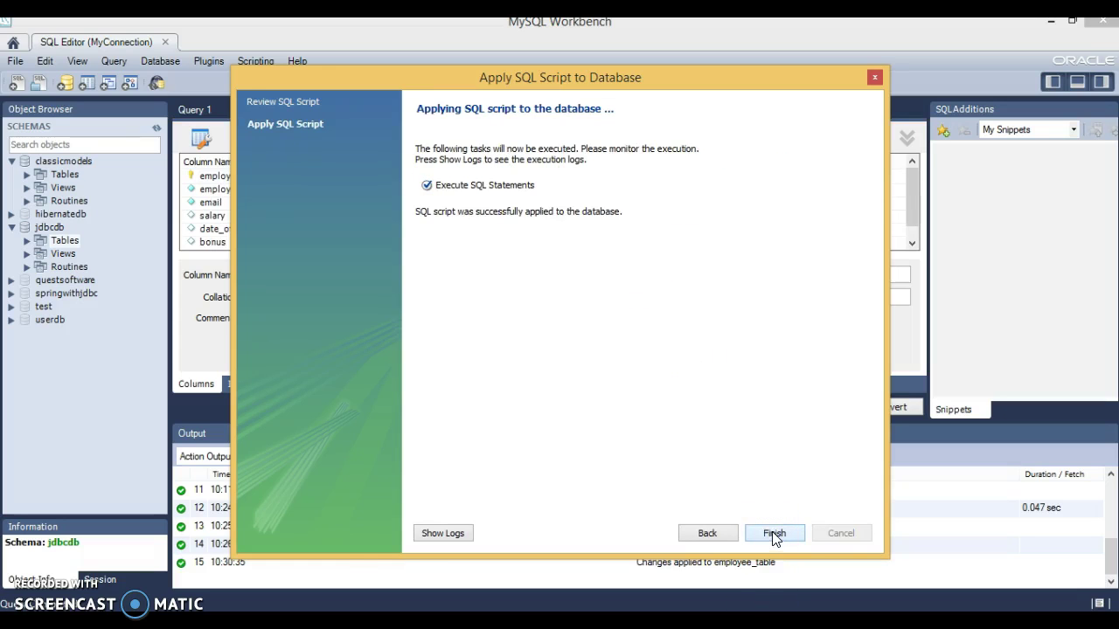
click(772, 533)
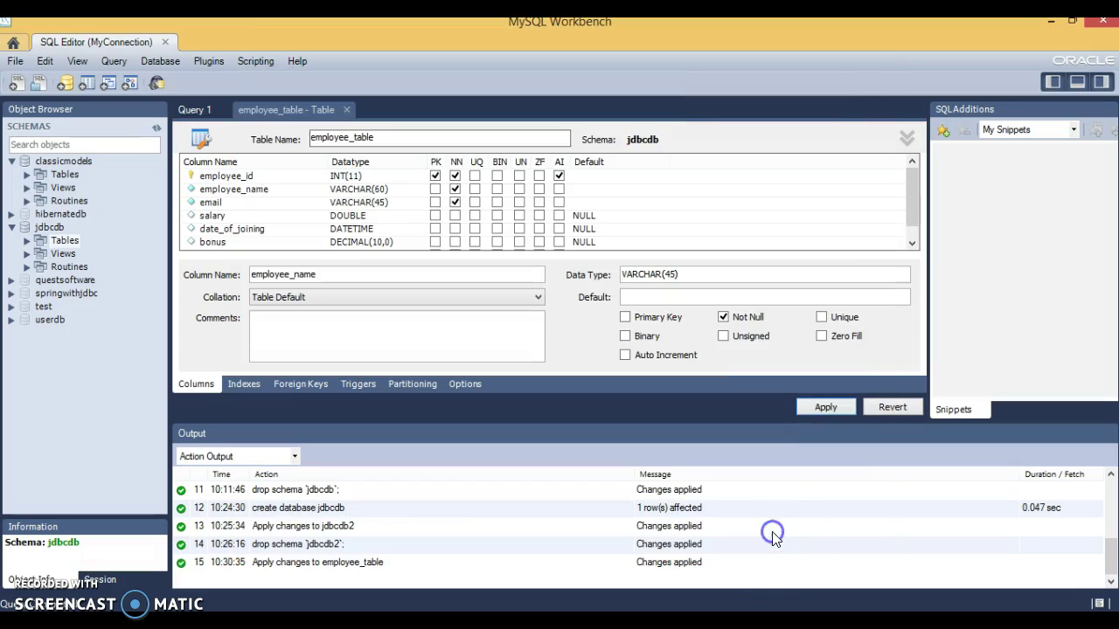
Expand the tables of jdbcdb and open employee_table's data for editing to view its columns.
click(27, 239)
click(83, 256)
right_click(84, 257)
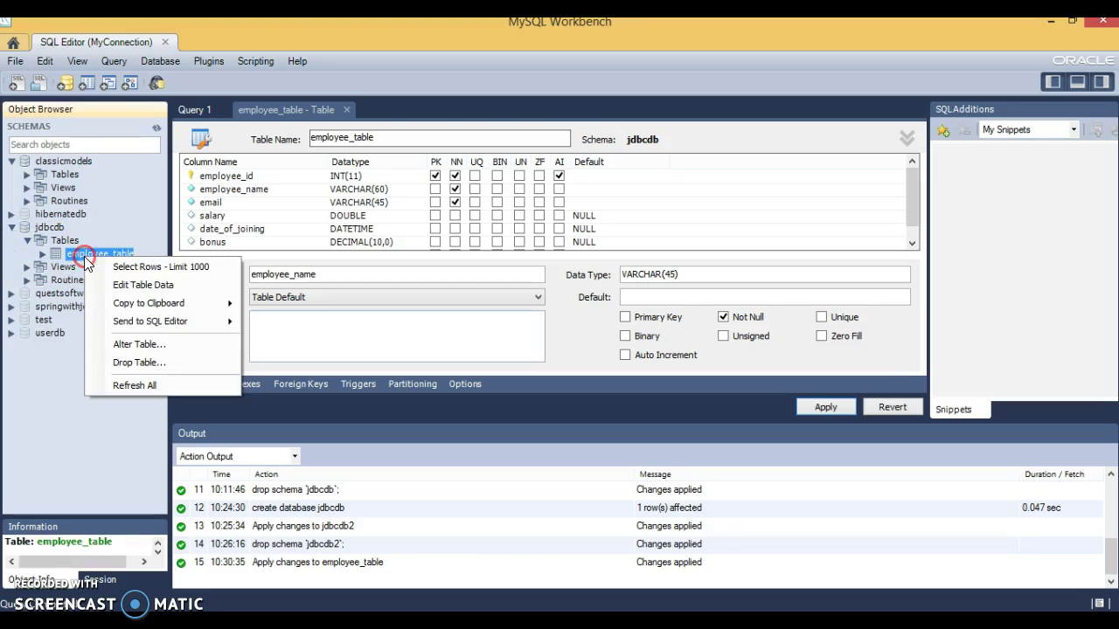
click(139, 285)
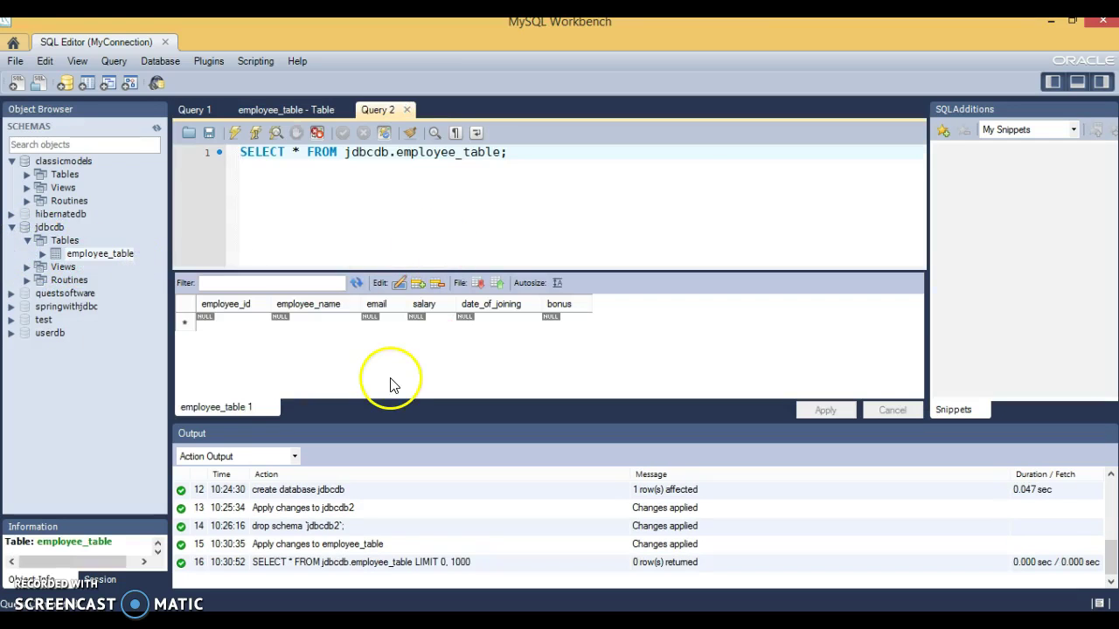
click(207, 283)
click(370, 306)
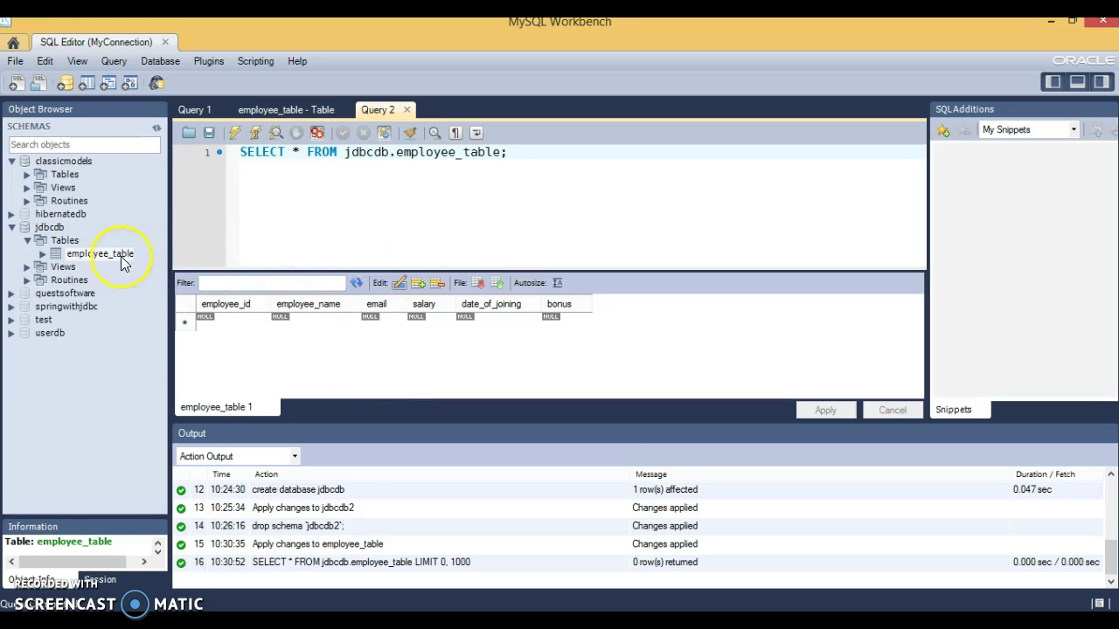
Send the Create Statement of employee_table to the SQL editor.
right_click(103, 255)
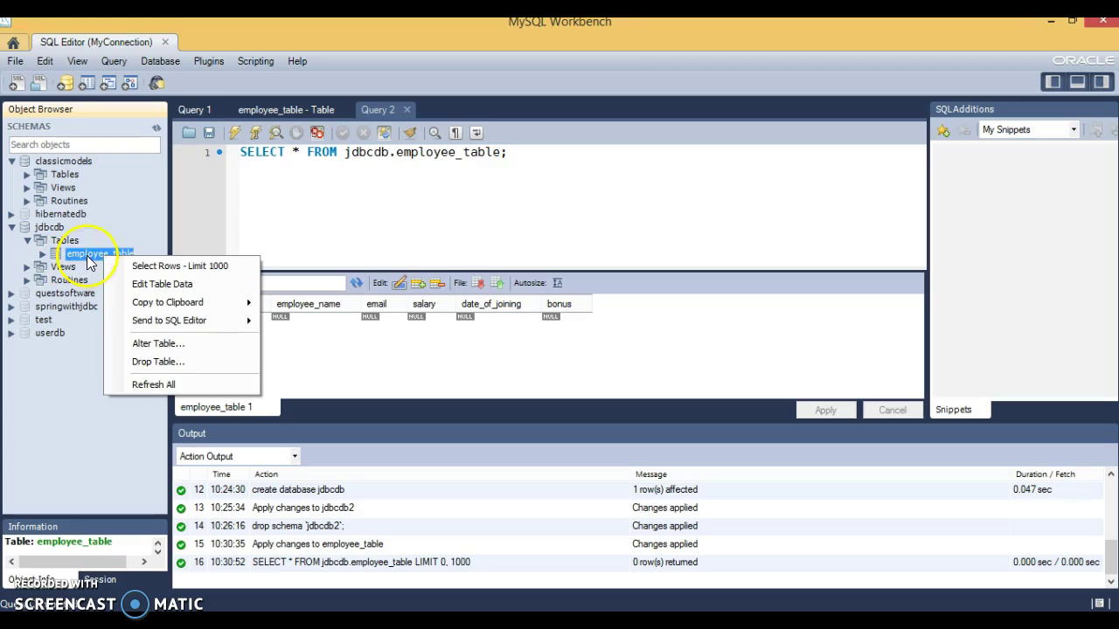
right_click(87, 255)
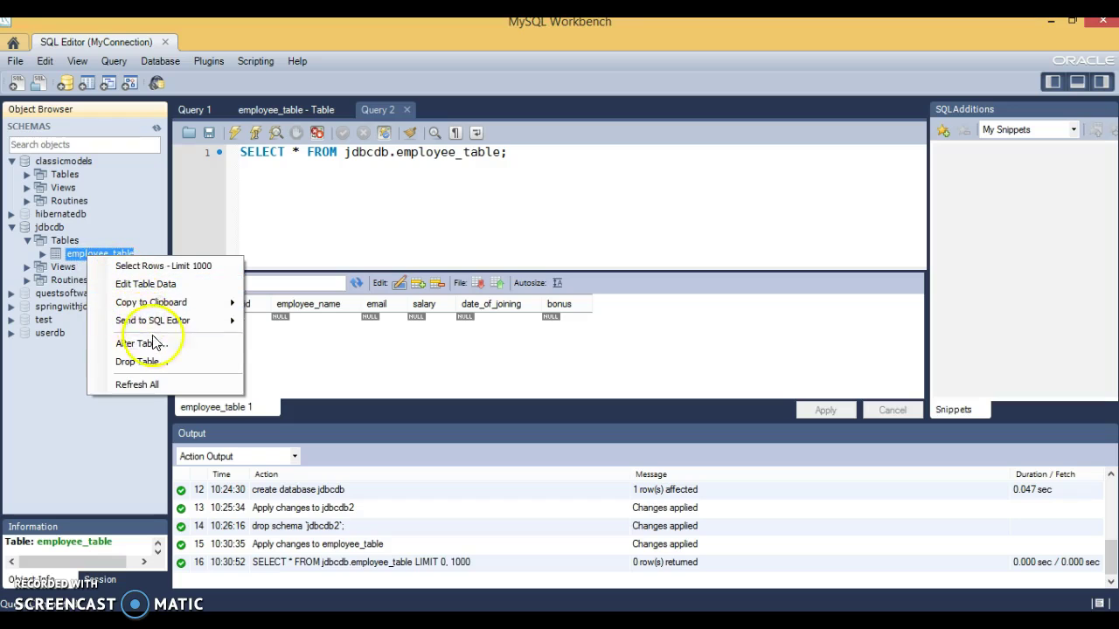
mouse_move(170, 328)
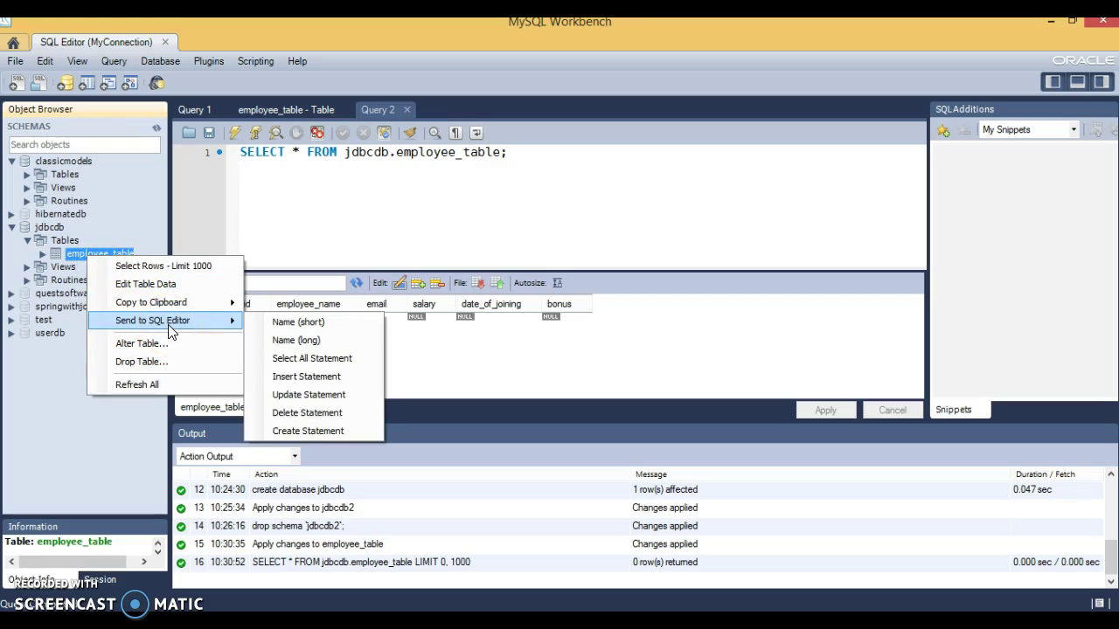
click(286, 434)
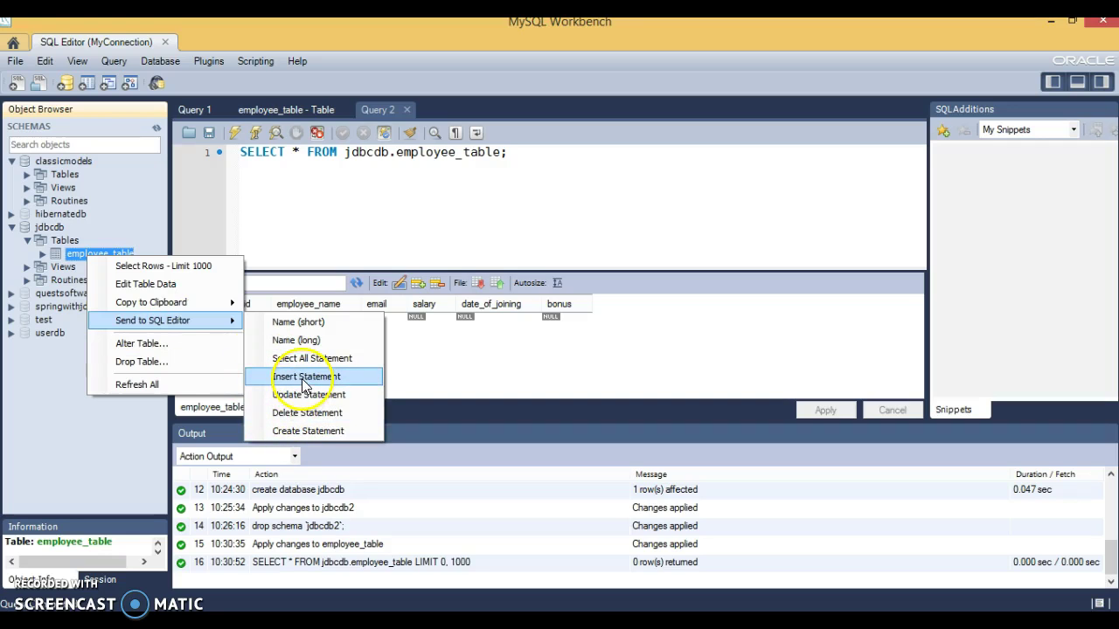
click(313, 432)
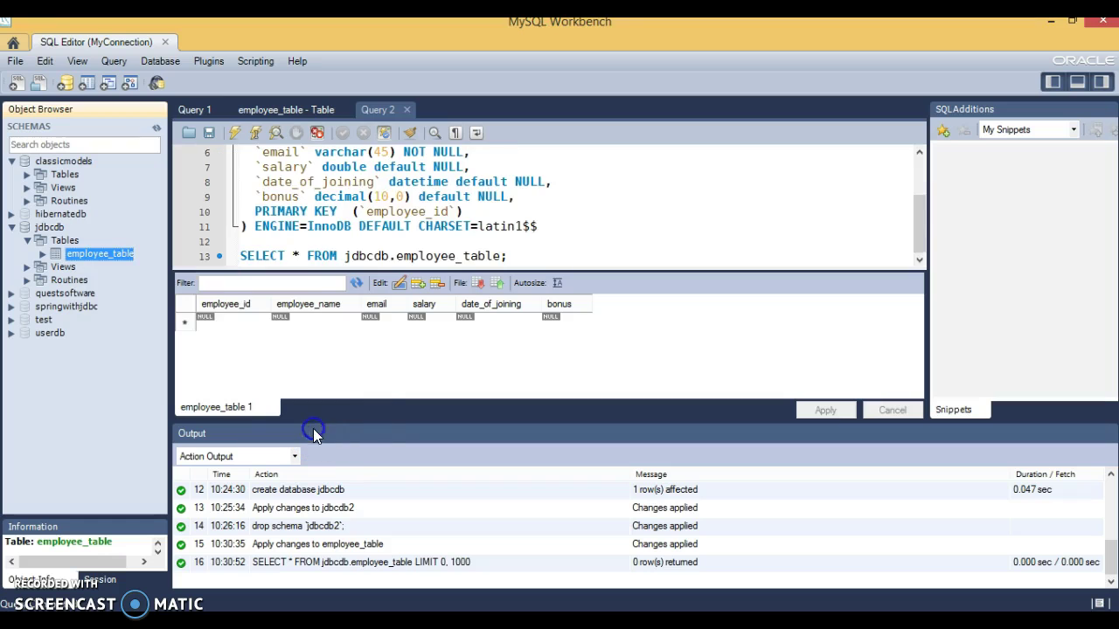
Enlarge the query editor area and delete the SELECT statement below the CREATE TABLE script.
drag(460, 271, 462, 502)
click(481, 304)
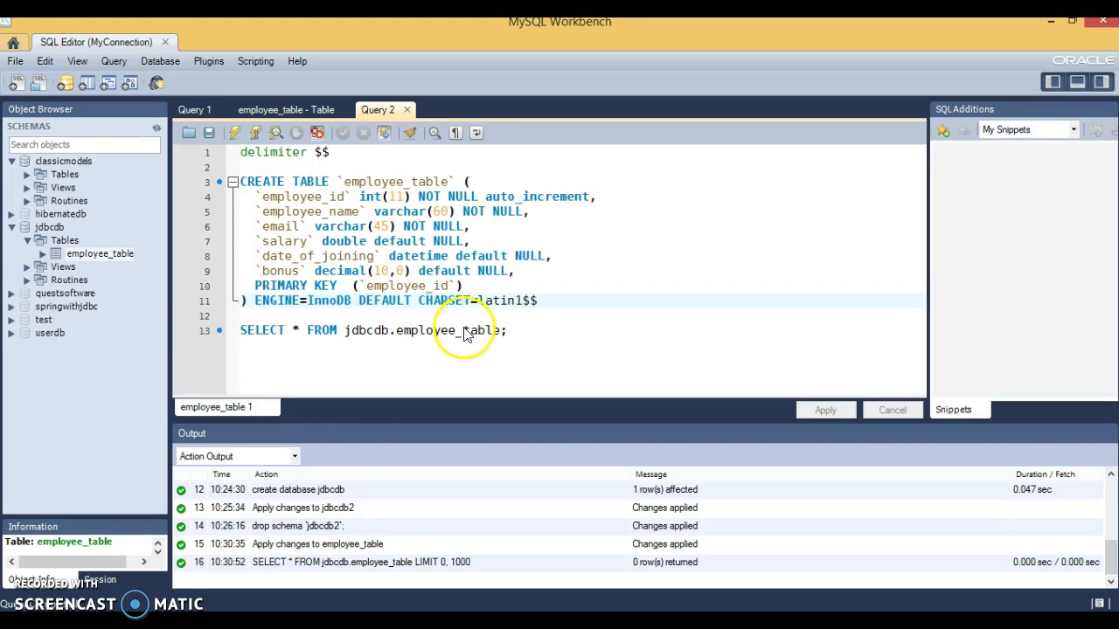
drag(542, 335, 175, 319)
key(BackSpace)
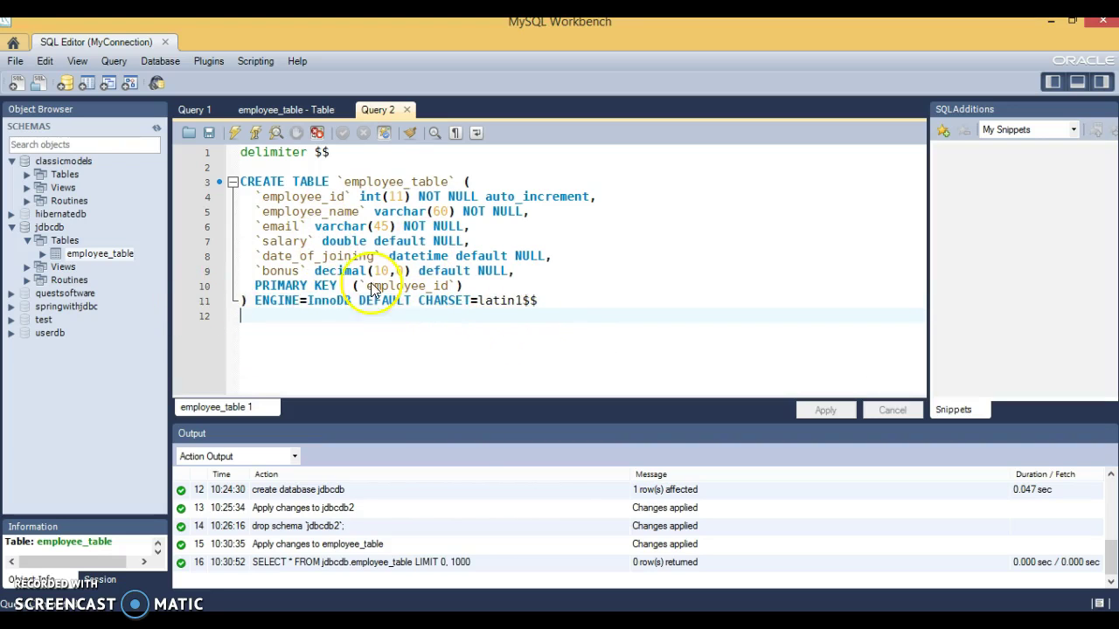
Examine the employee_id and employee_name definitions in the CREATE TABLE script, including the ID's type, length and constraints.
double_click(301, 197)
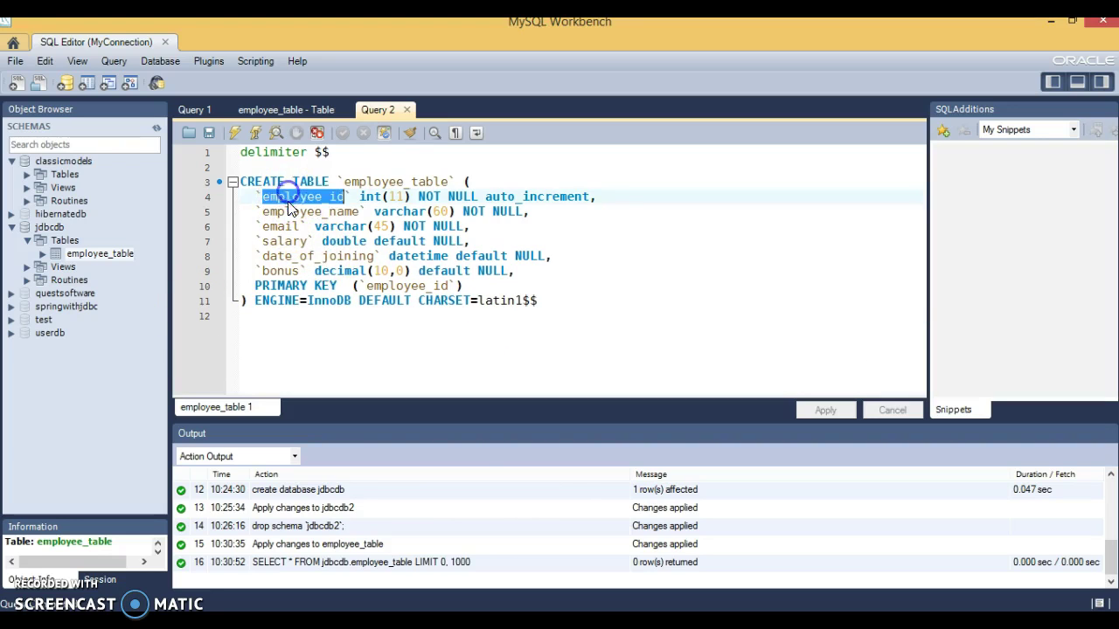
double_click(395, 196)
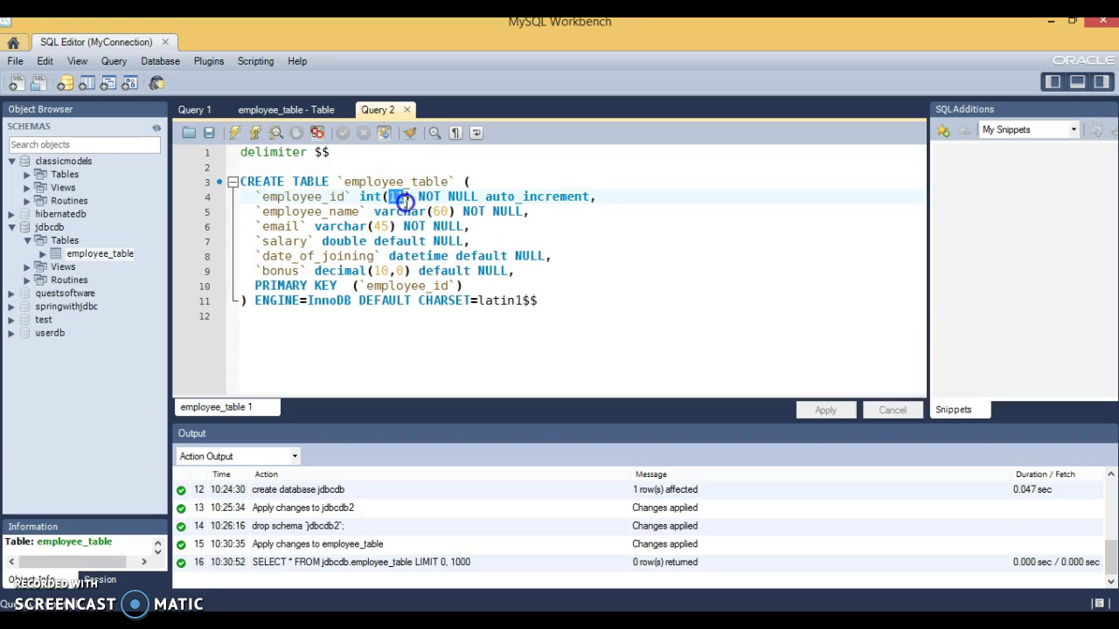
drag(419, 196, 603, 199)
click(609, 213)
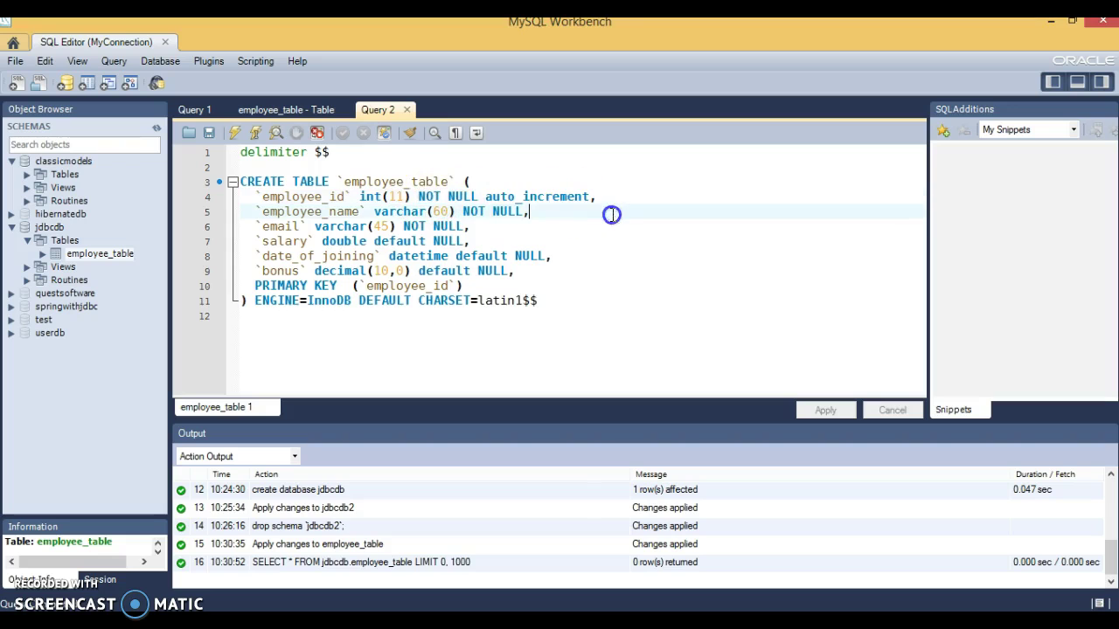
drag(346, 196, 261, 198)
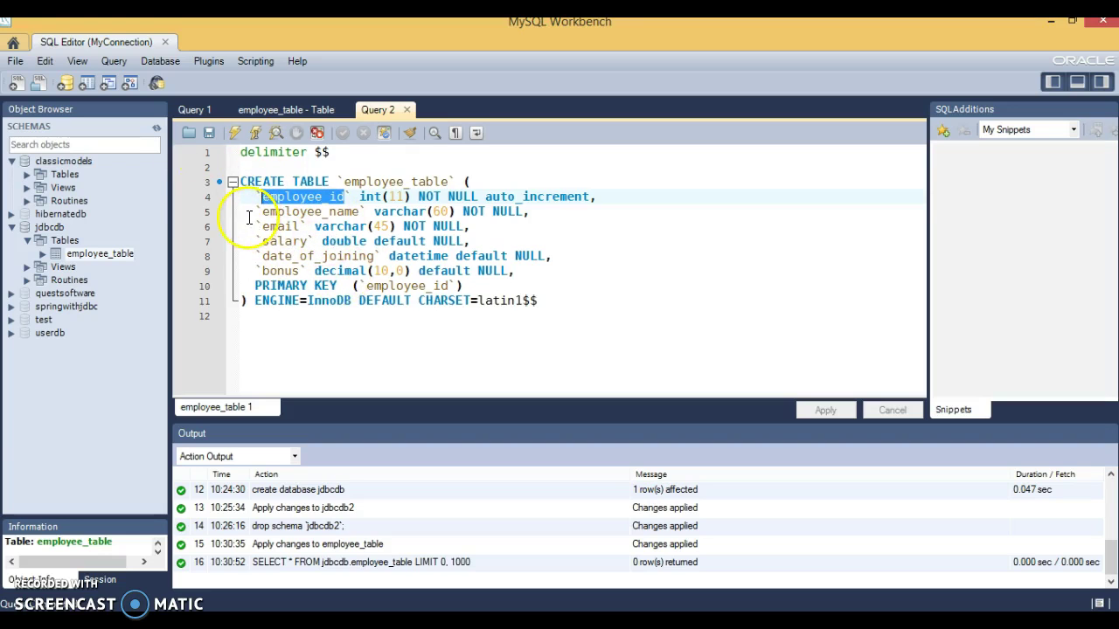
click(308, 214)
double_click(308, 214)
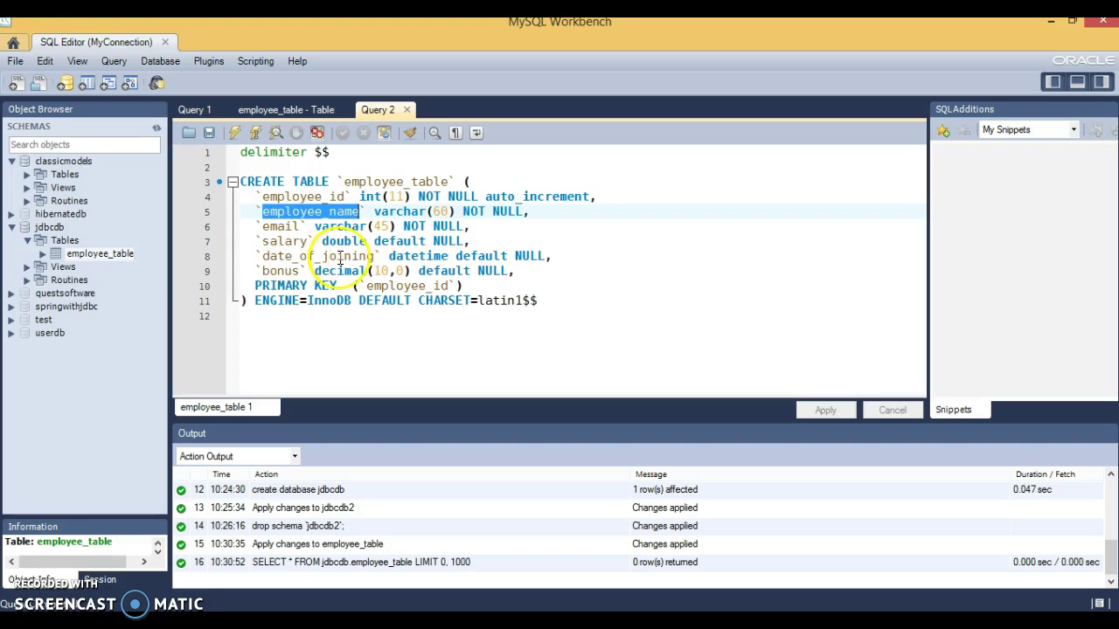
Examine the date_of_joining datatype and the bonus column's decimal precision and scale in the CREATE TABLE script.
double_click(414, 256)
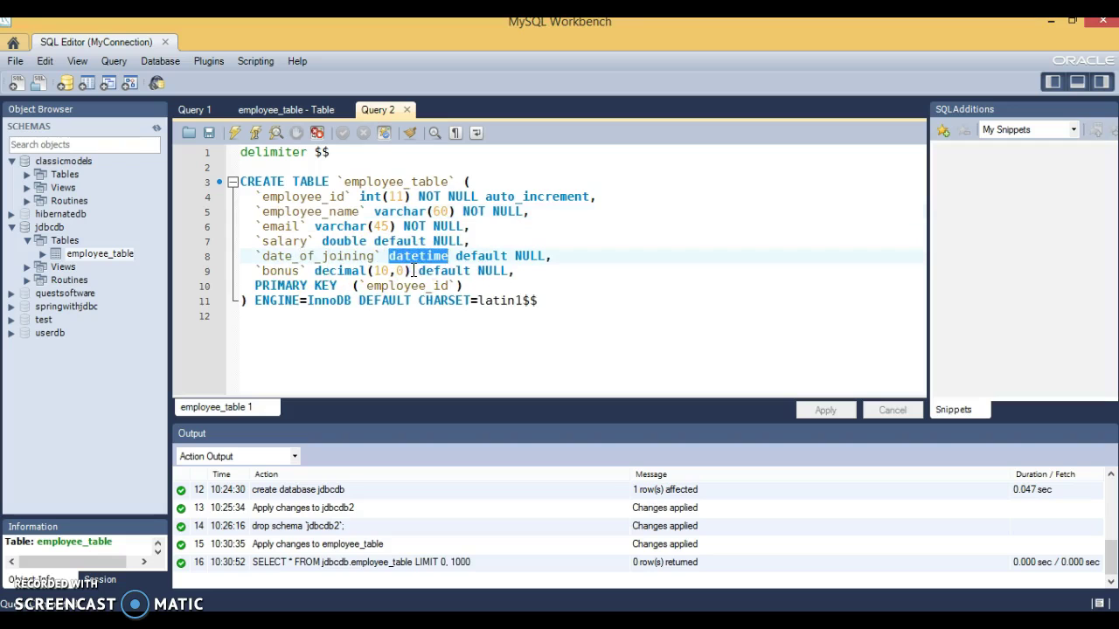
double_click(300, 271)
double_click(339, 271)
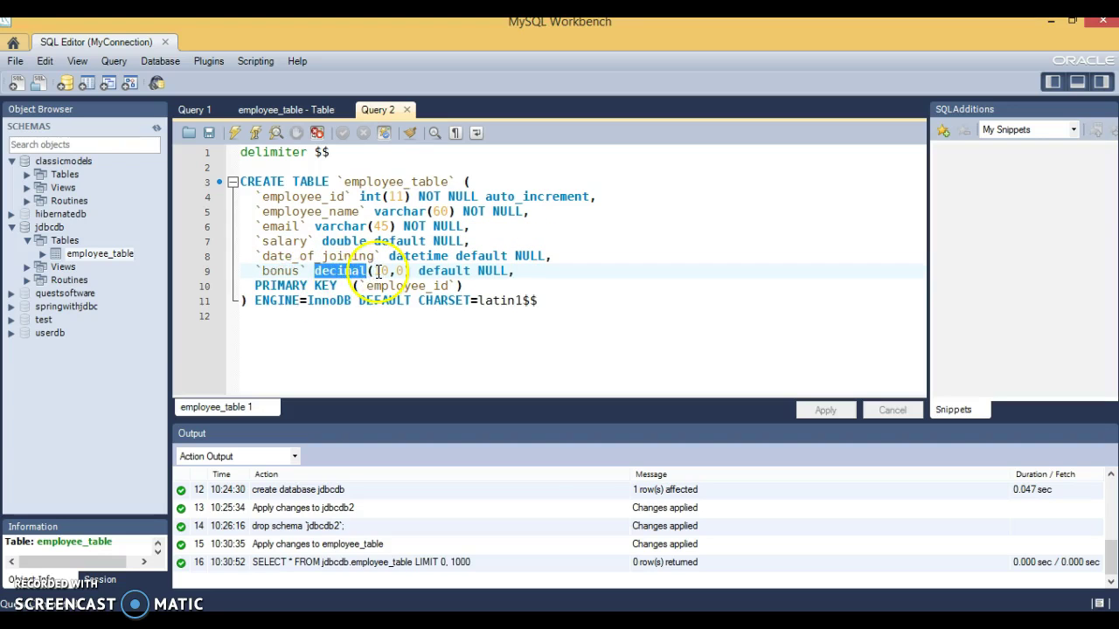
drag(375, 272, 401, 273)
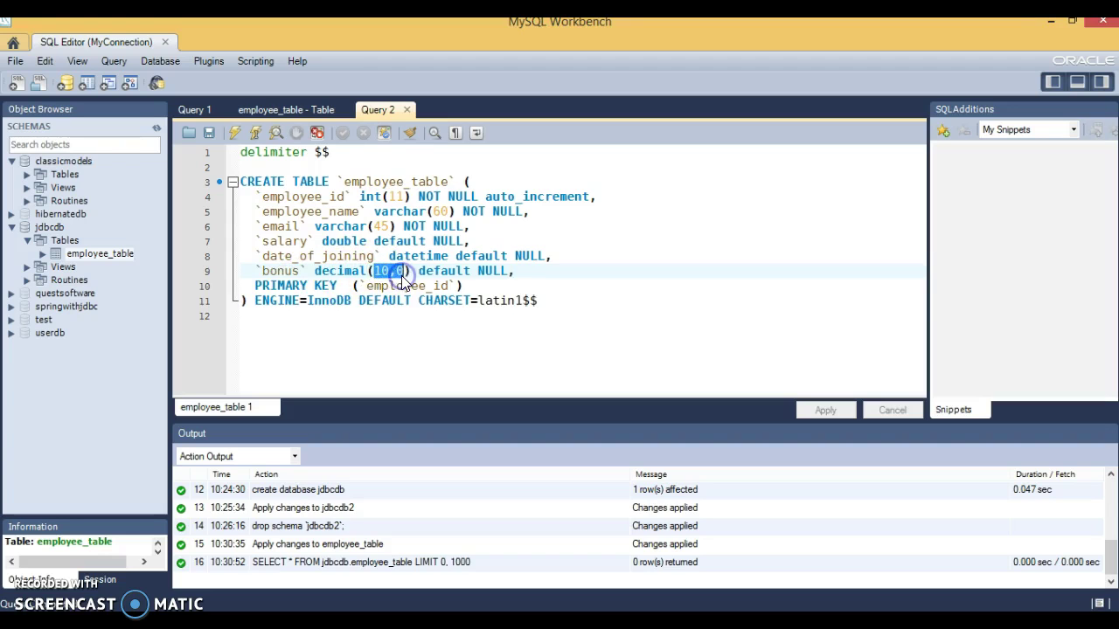
click(381, 276)
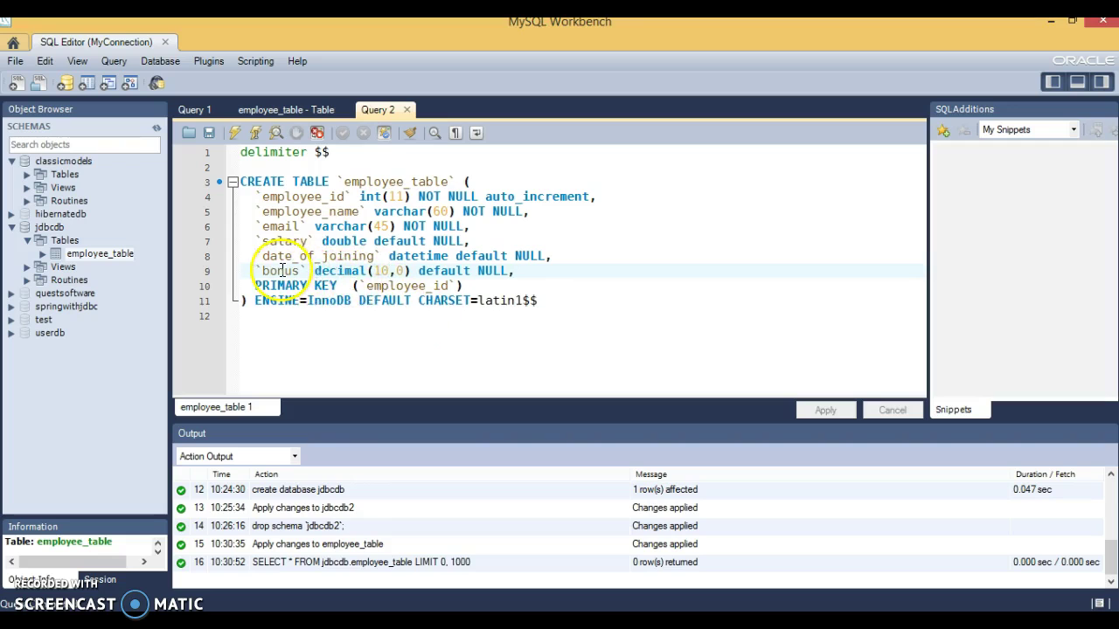
drag(374, 272, 404, 276)
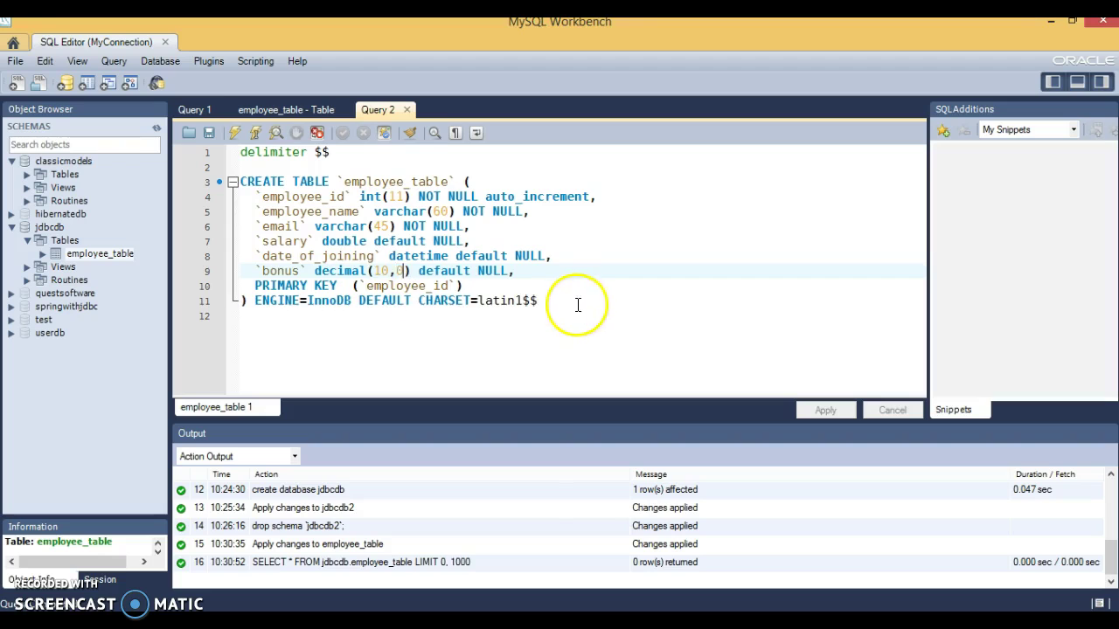
click(529, 286)
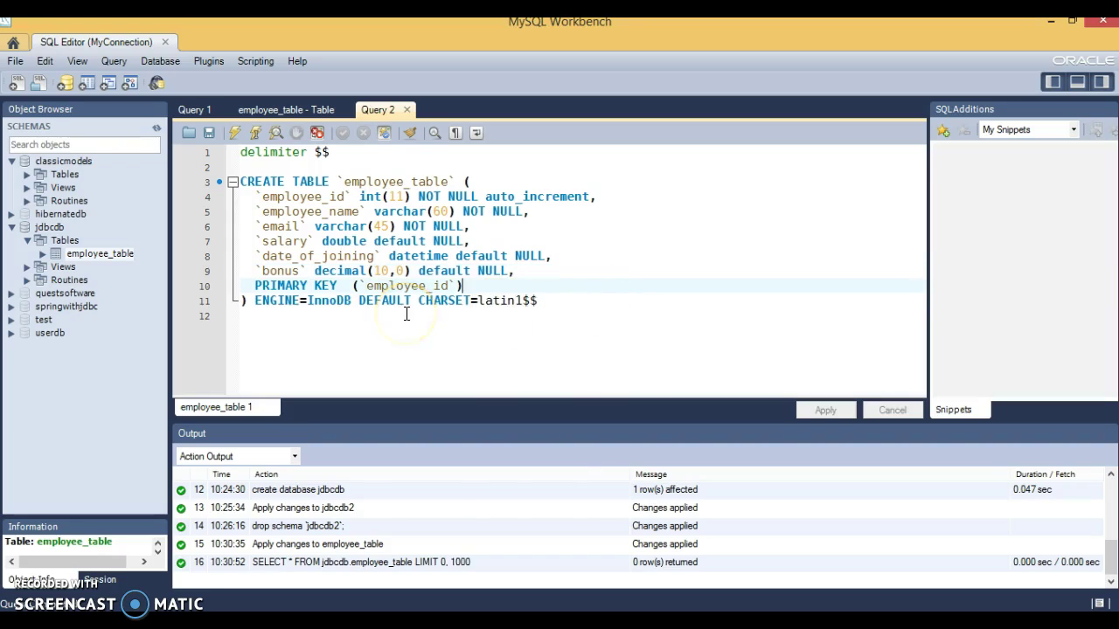